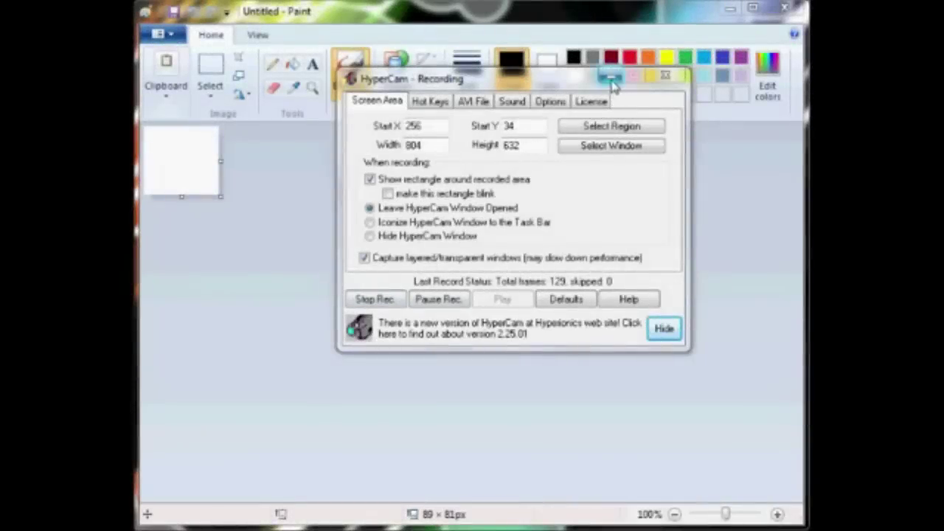
Enlarge the blank canvas to 379 × 223 px and turn on transparent selection.
left_click(609, 77)
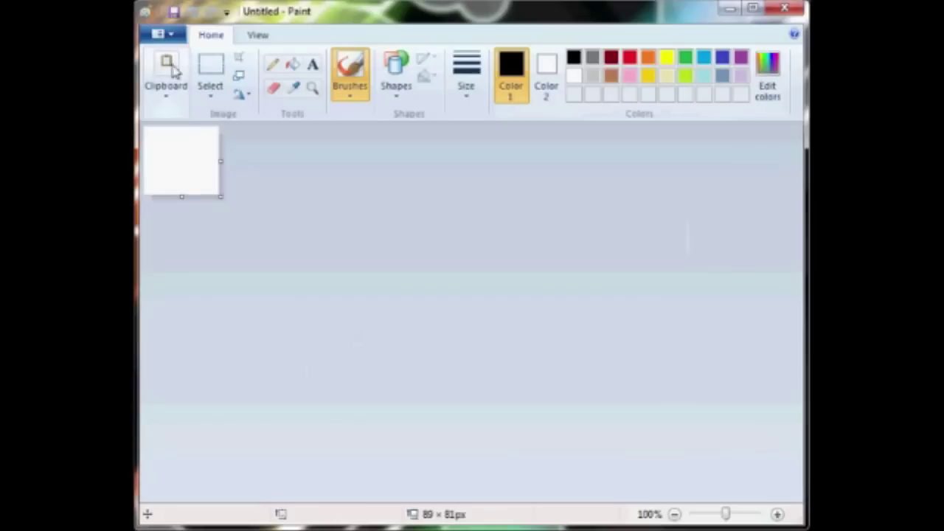
mouse_move(221, 197)
left_mouse_down()
mouse_move(291, 267)
mouse_move(464, 317)
left_mouse_up()
left_click(174, 34)
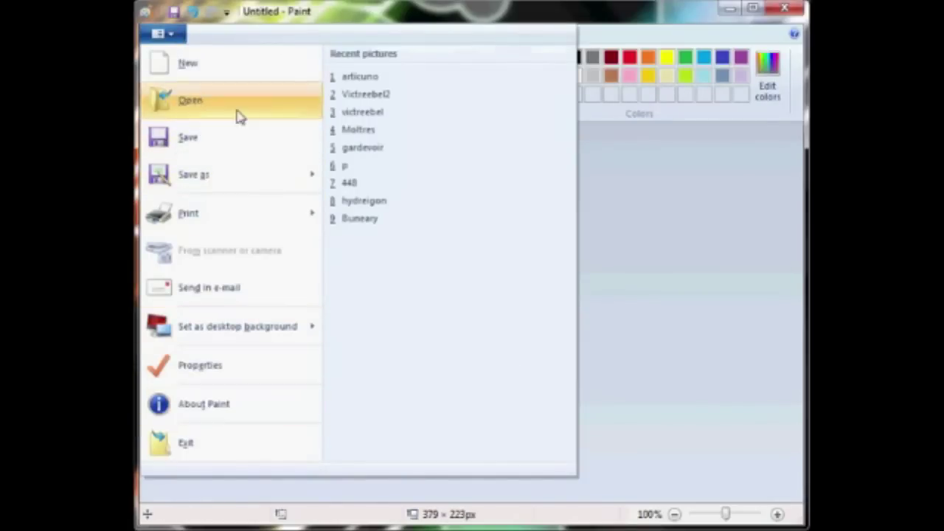
left_click(627, 196)
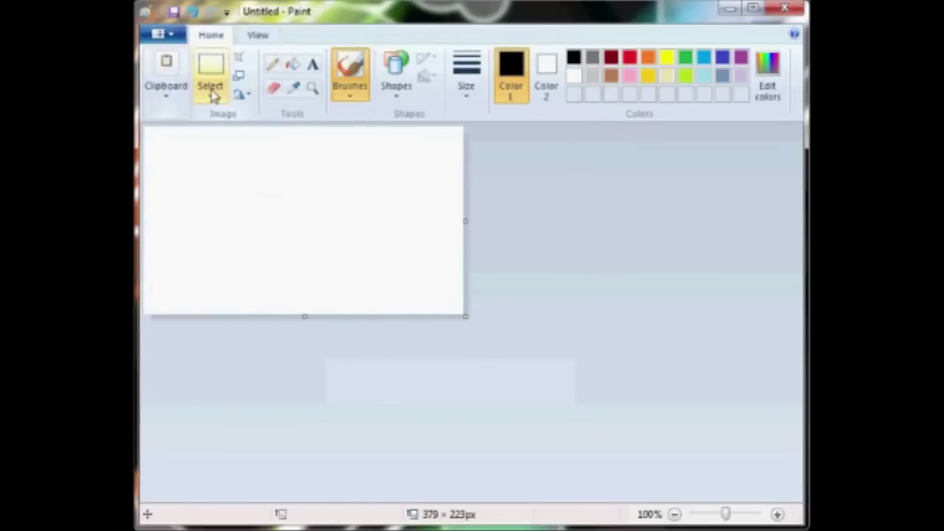
left_click(213, 96)
left_click(280, 244)
left_click(254, 37)
left_click(220, 39)
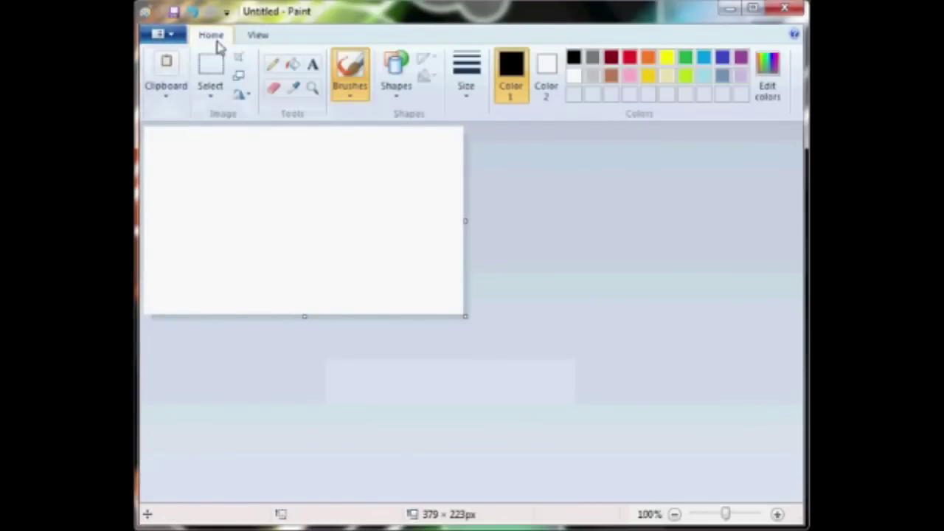
Paste the hydreigon sprite into the canvas from file.
left_click(160, 96)
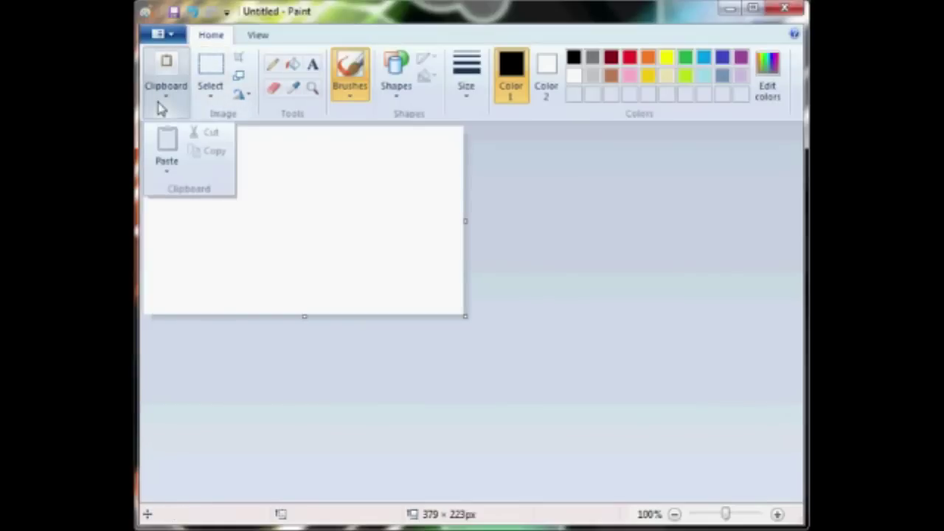
left_click(168, 168)
left_click(225, 209)
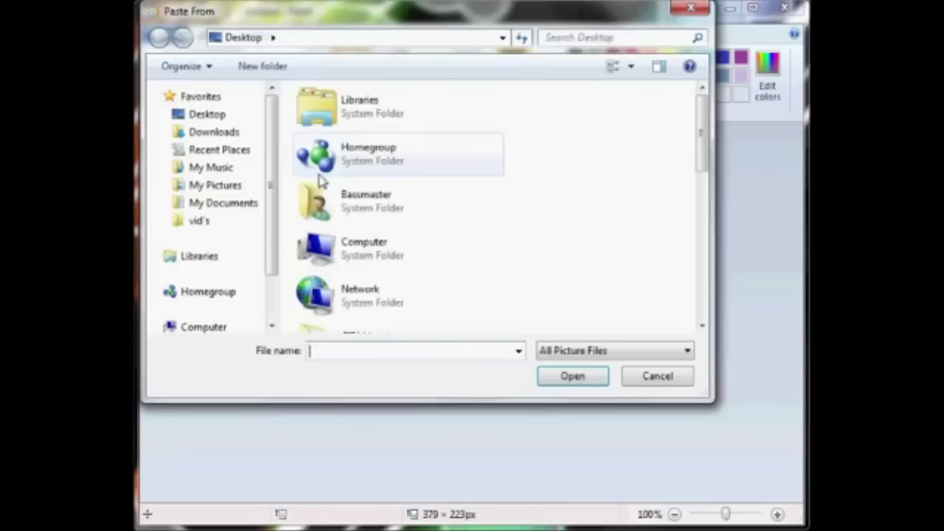
left_click_drag(702, 126, 698, 247)
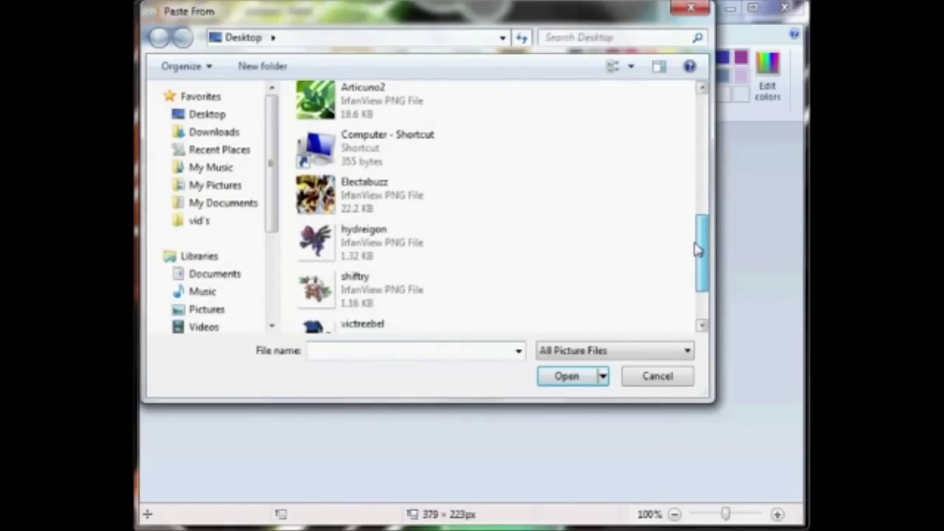
double_click(319, 254)
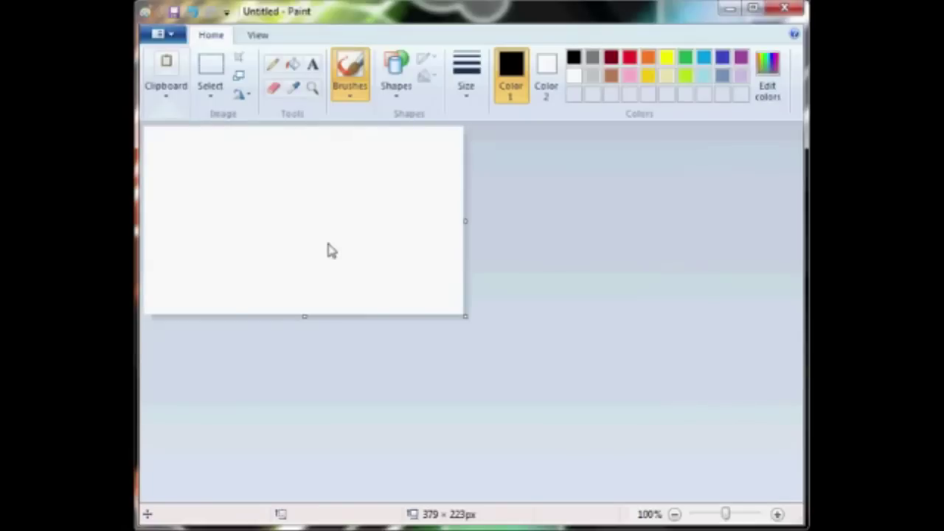
Paste the shiftry sprite from file and place it to the right of hydreigon.
left_click(165, 109)
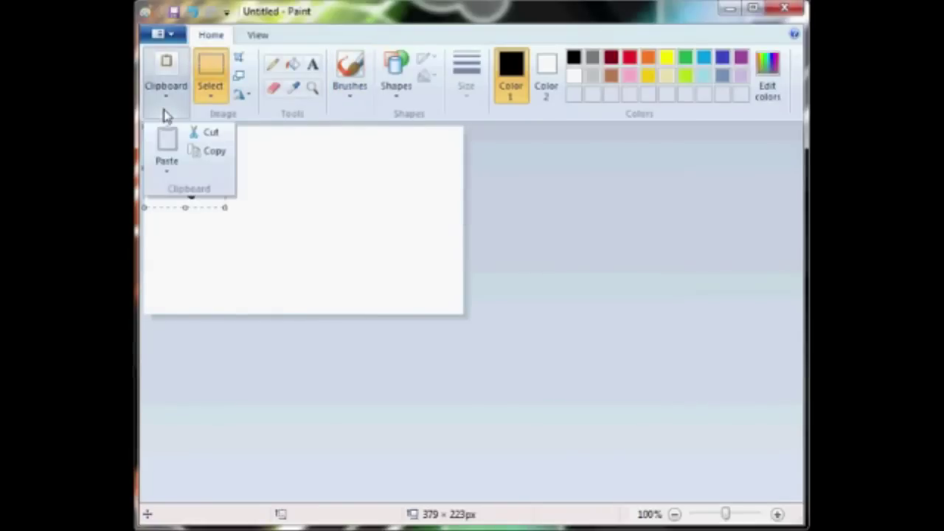
left_click(163, 169)
left_click(193, 209)
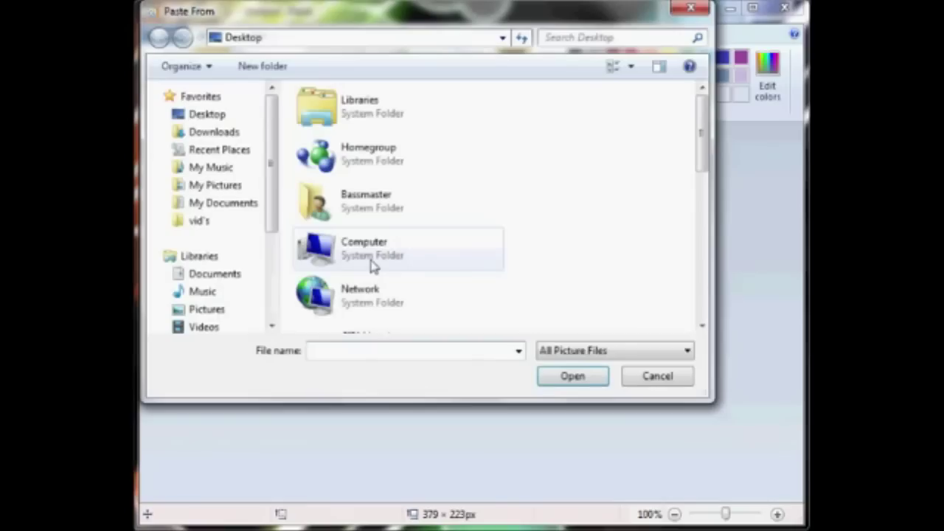
scroll(443, 291, "down", 5)
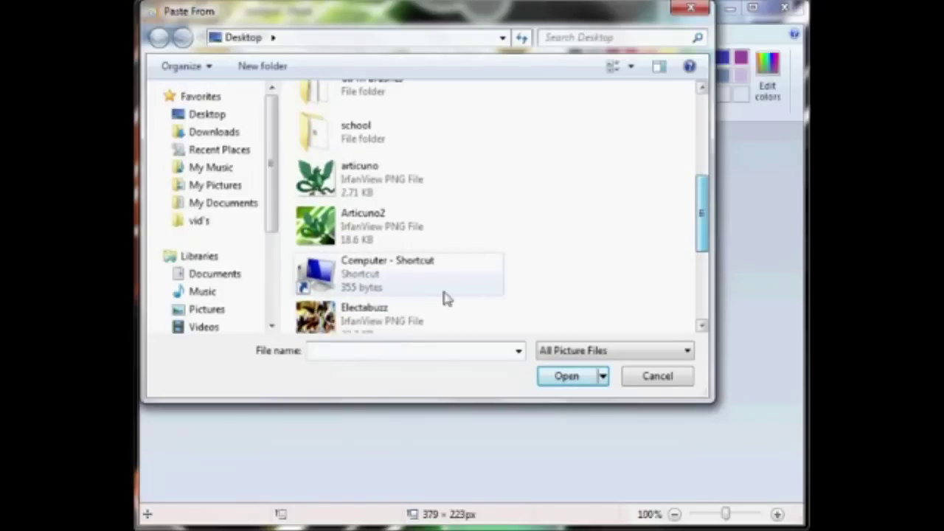
scroll(443, 259, "down", 4)
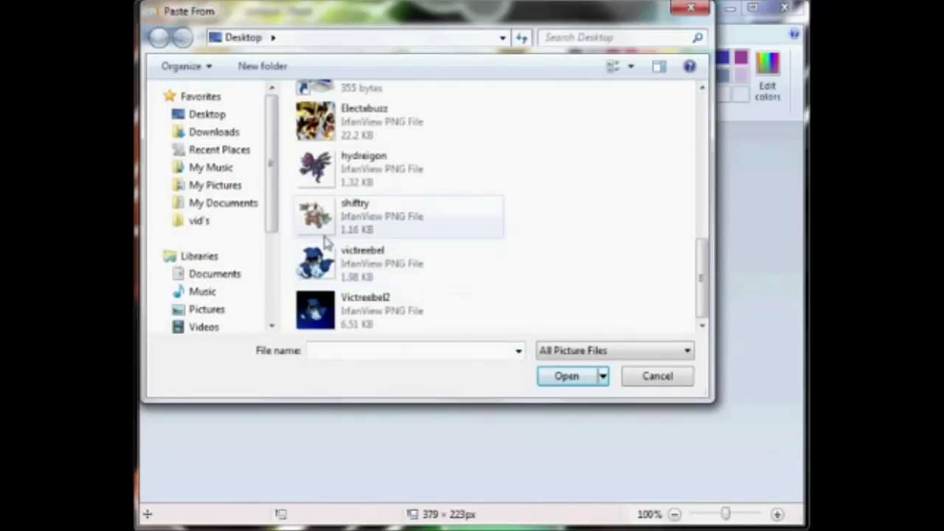
double_click(327, 233)
left_click_drag(188, 166, 273, 162)
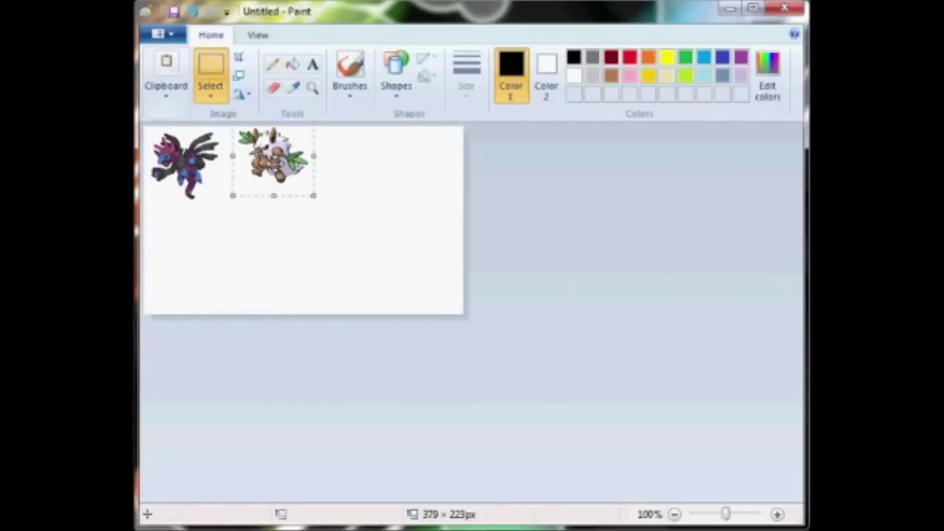
Box-select hydreigon and shiftry together and nudge the pair a few pixels right and down.
left_click(278, 182)
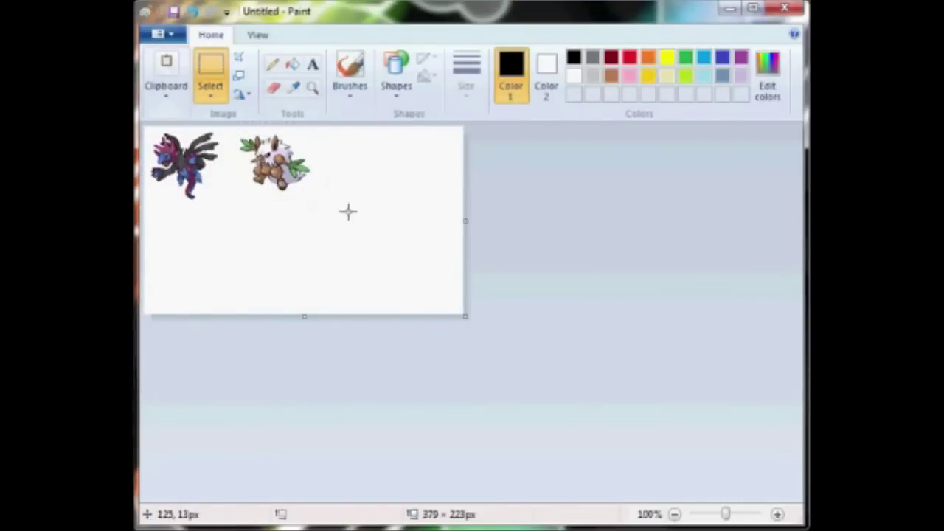
left_click(209, 92)
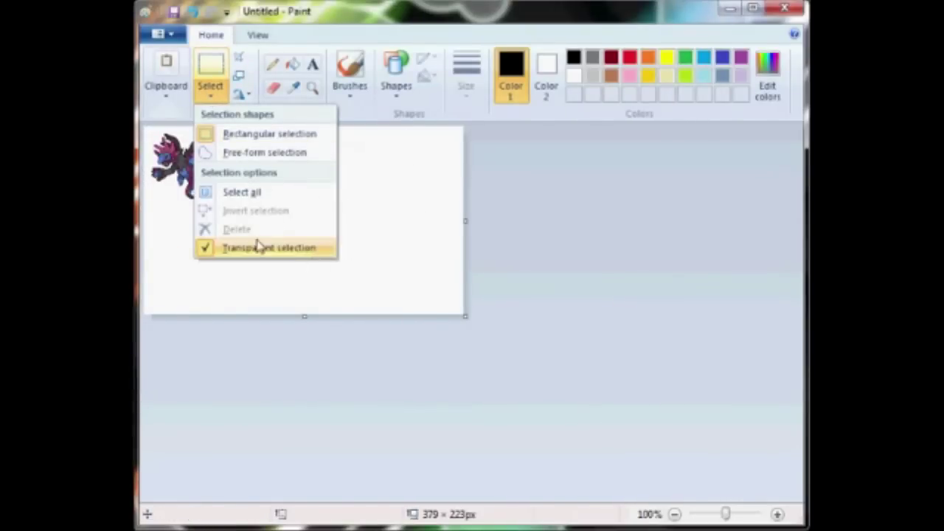
left_click(411, 259)
left_click_drag(326, 241, 144, 128)
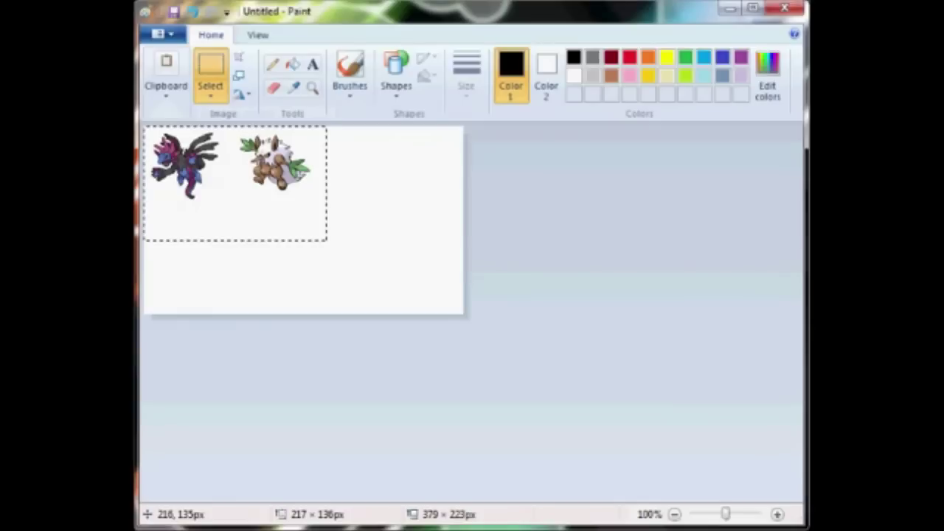
mouse_move(248, 185)
left_mouse_down()
mouse_move(243, 196)
mouse_move(254, 187)
left_mouse_up()
left_click_drag(353, 261, 145, 127)
left_click_drag(244, 177, 246, 179)
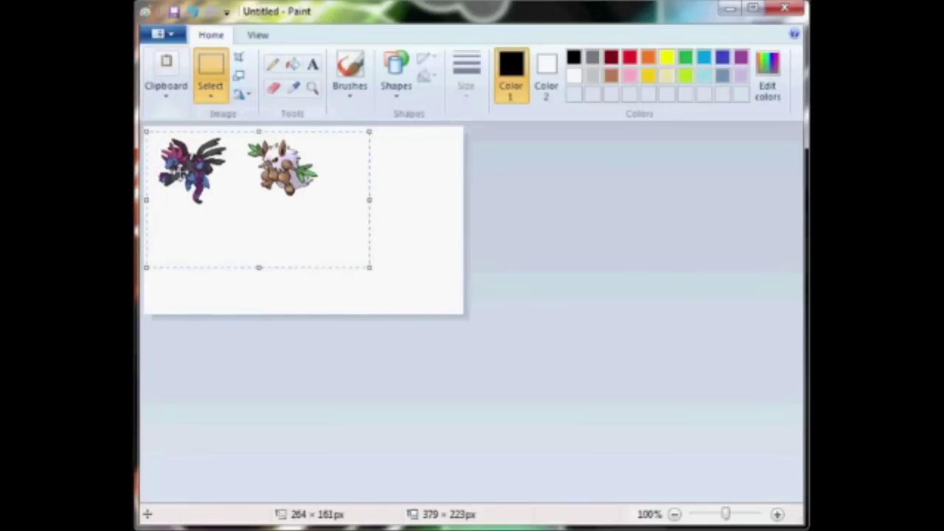
left_click(579, 304)
left_click_drag(331, 251, 145, 126)
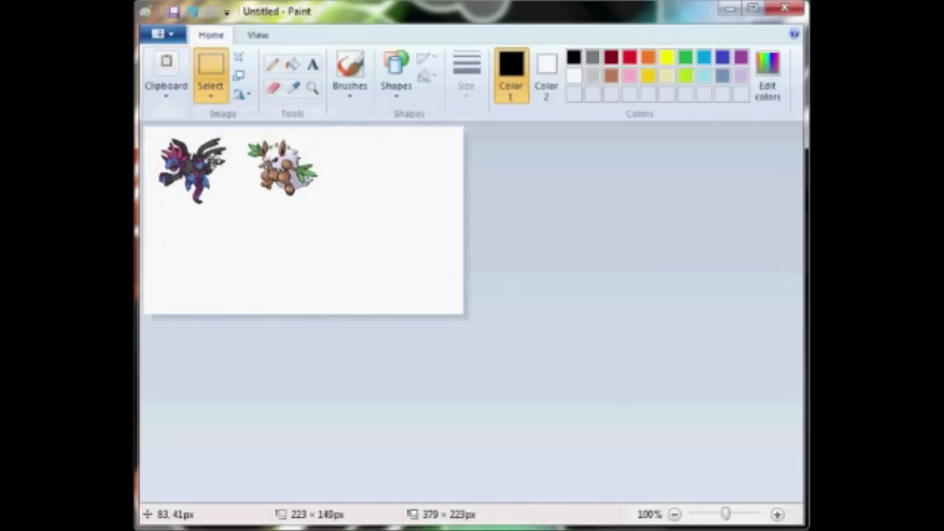
left_click_drag(214, 162, 213, 156)
left_click(534, 255)
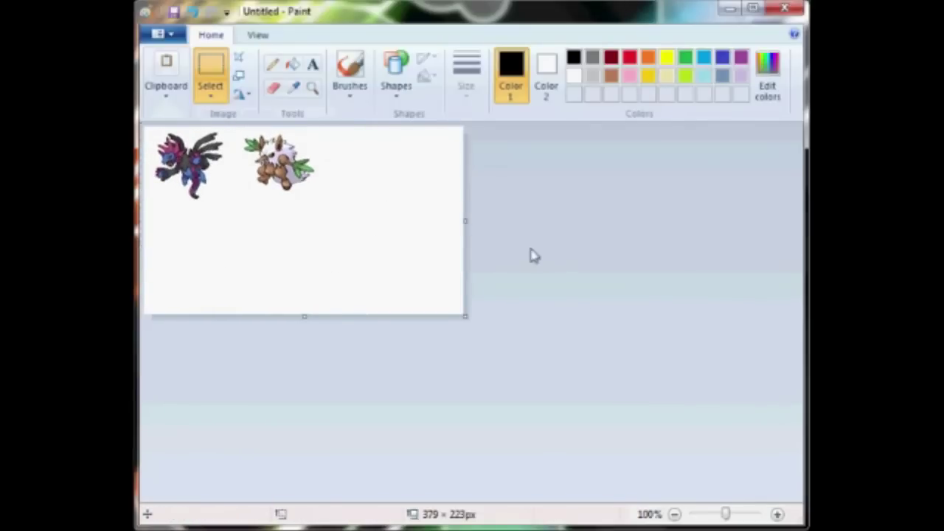
Choose a thicker eraser size and zoom the view to 400%.
left_click(275, 95)
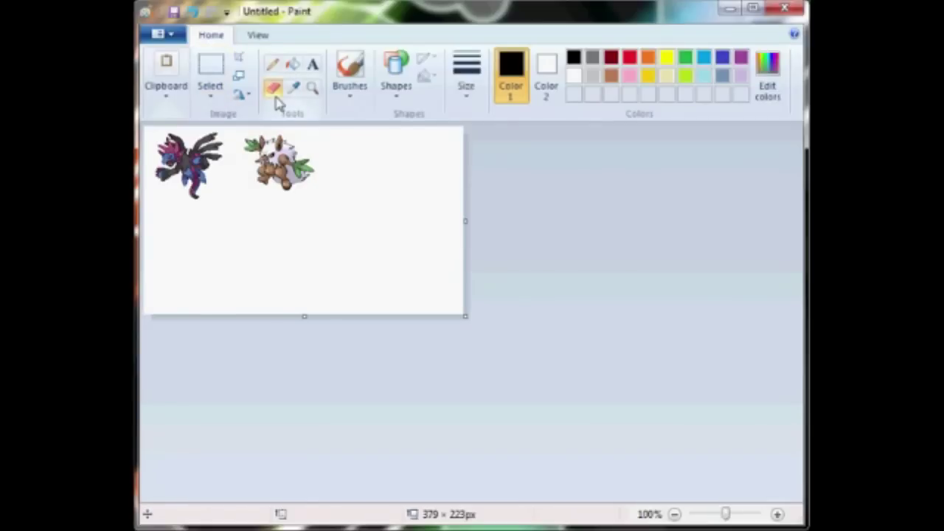
left_click(476, 95)
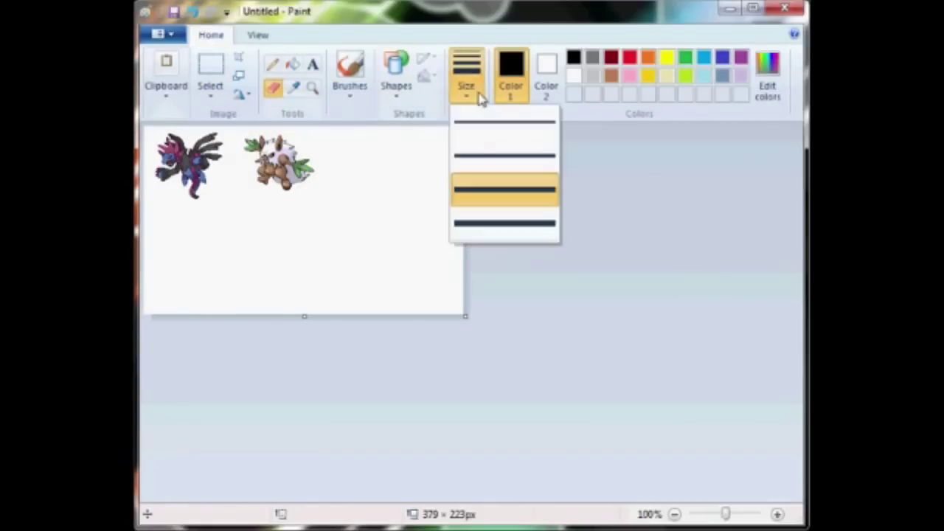
left_click(496, 198)
left_click(545, 87)
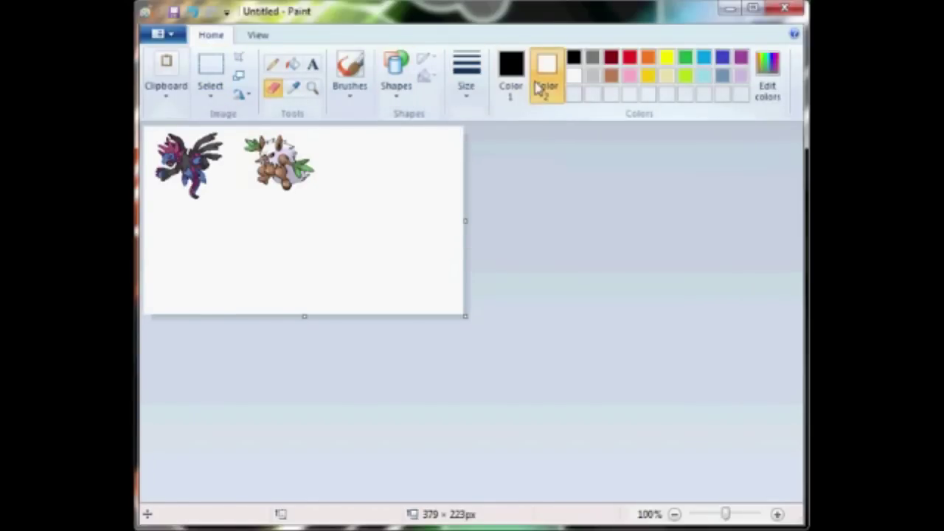
left_click(267, 35)
left_click(160, 65)
left_click(161, 65)
left_click(161, 65)
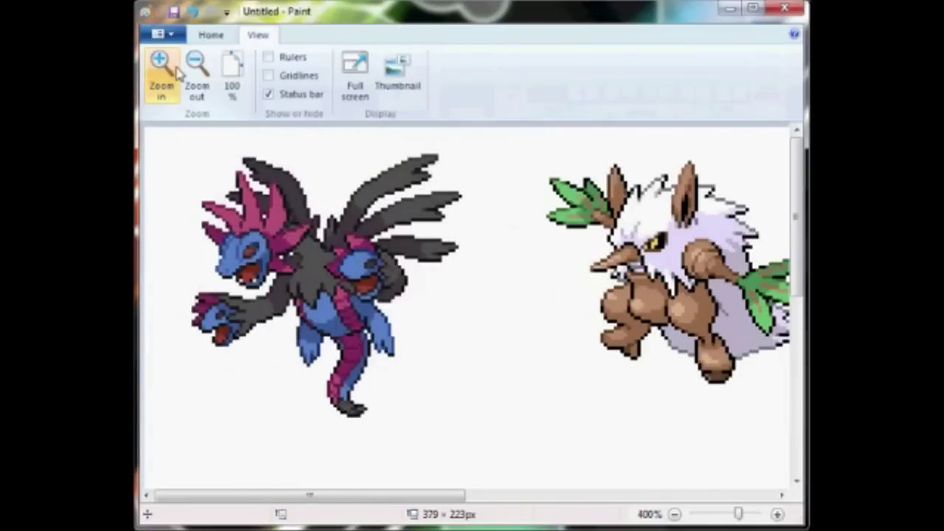
left_click_drag(382, 495, 404, 495)
Mix bright yellow (Red 250, Green 216, Blue 22) and flood-fill the white background with it.
left_click(212, 36)
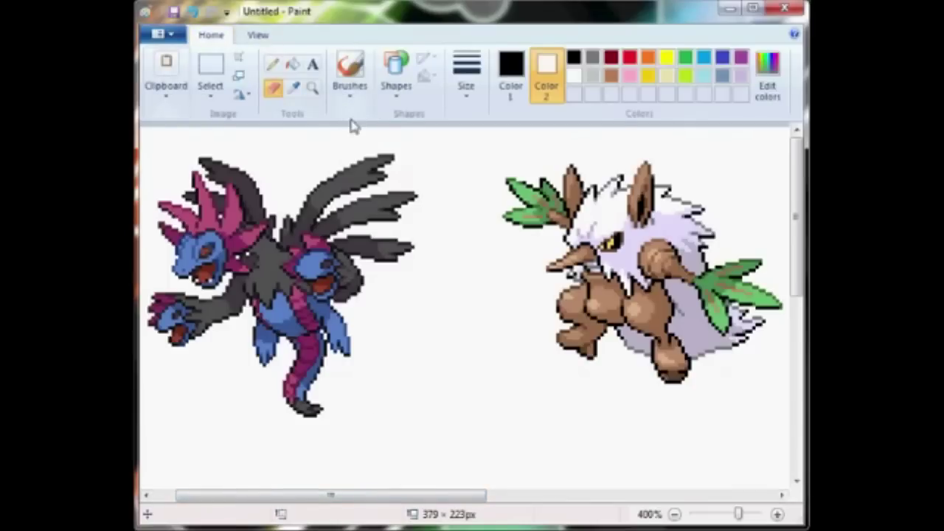
left_click(294, 89)
right_click(209, 203)
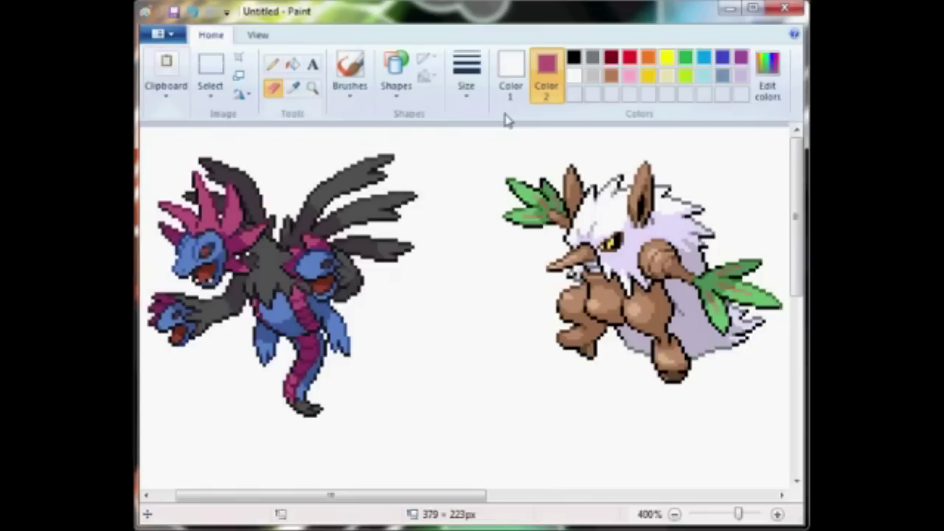
left_click(295, 66)
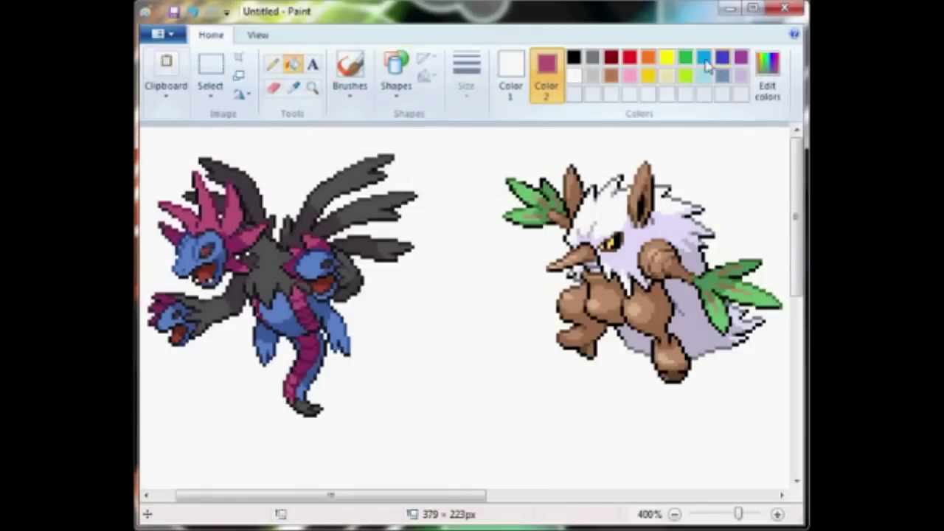
left_click(767, 65)
left_click(585, 228)
left_click(529, 313)
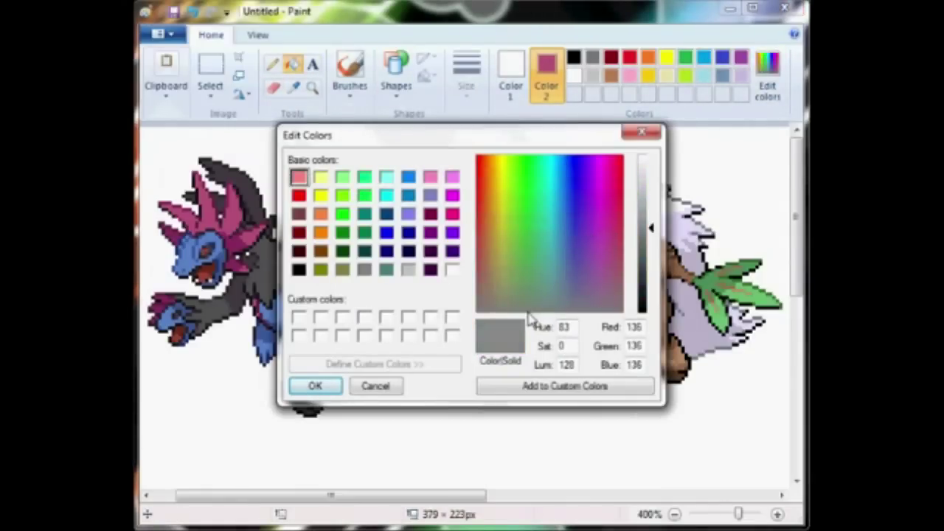
left_click_drag(528, 314, 498, 166)
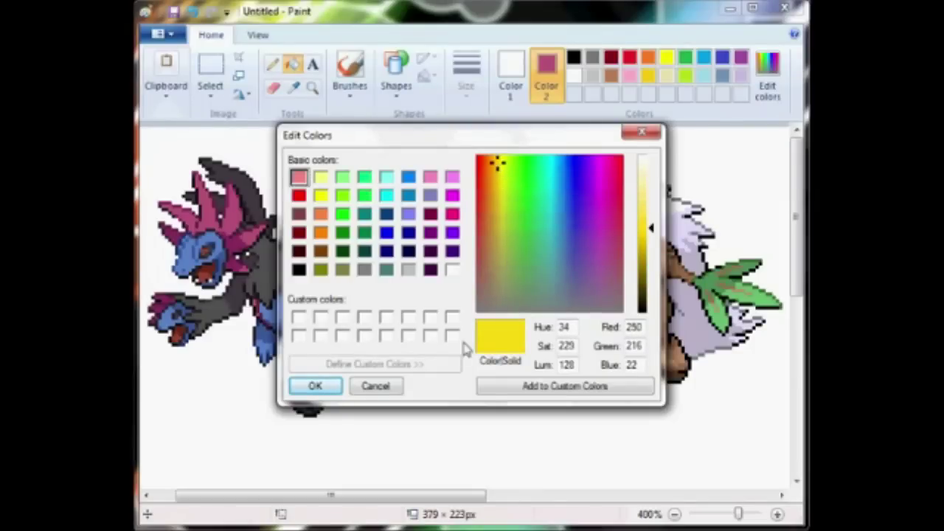
left_click(312, 386)
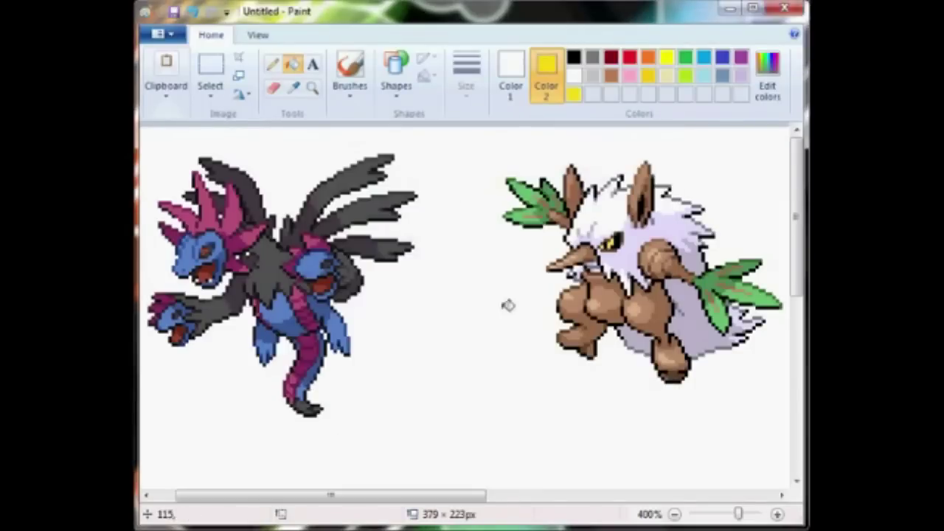
right_click(483, 267)
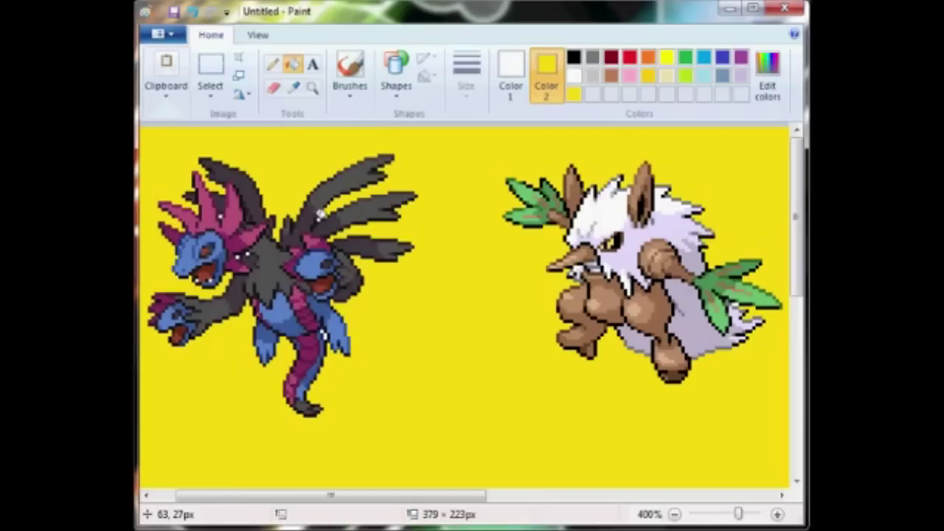
left_click(273, 88)
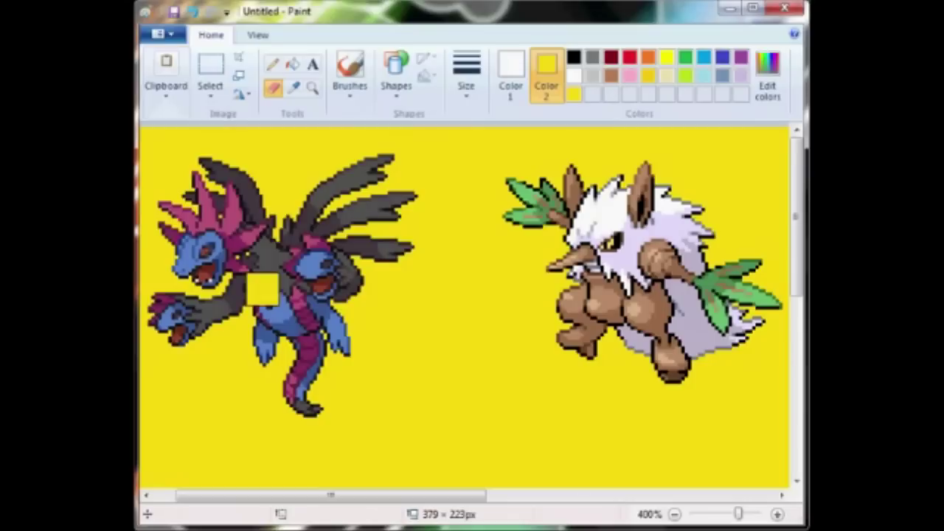
left_click(294, 88)
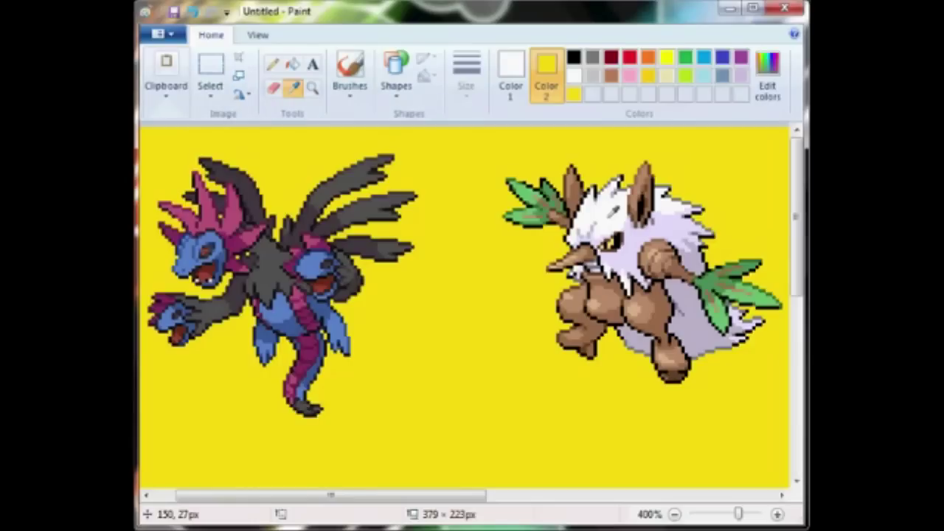
left_click(607, 218)
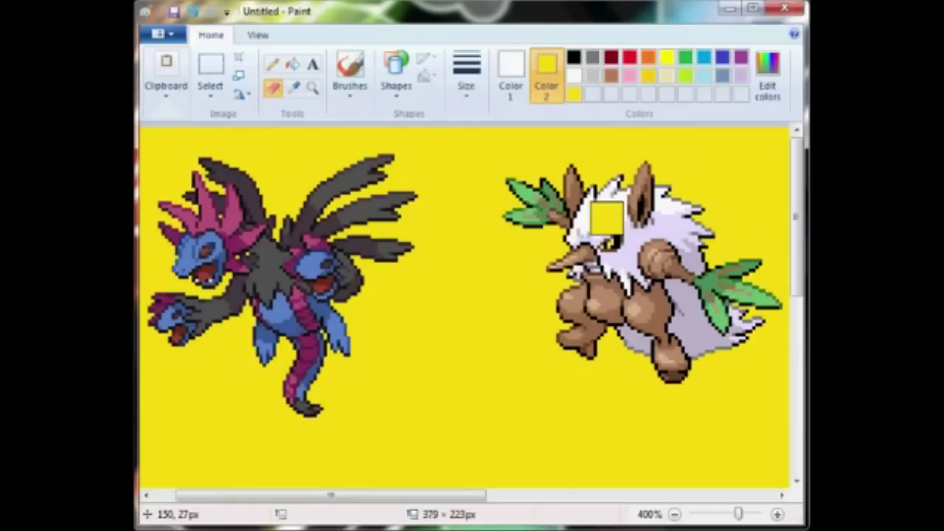
With the widest eraser and Hydreigon's blue sampled, recolour Shiftry's white head fur.
left_click(458, 88)
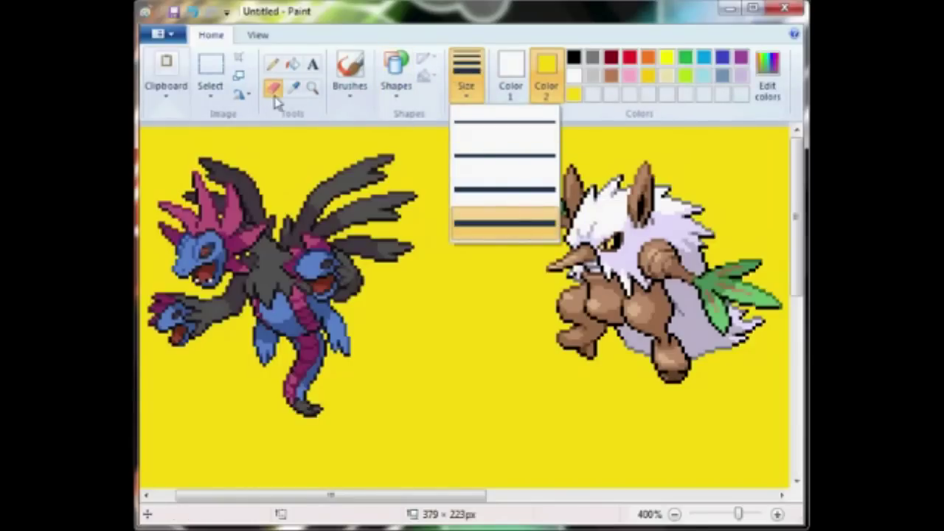
left_click(435, 192)
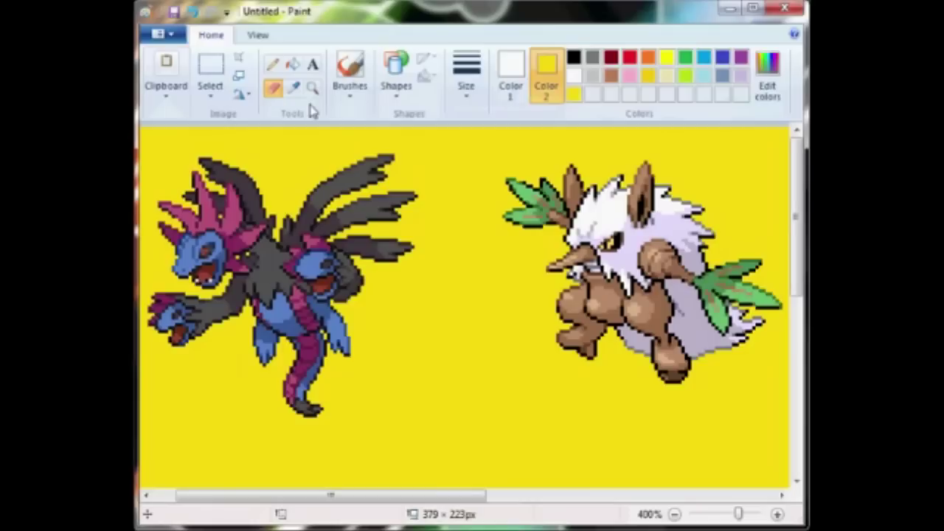
left_click(294, 89)
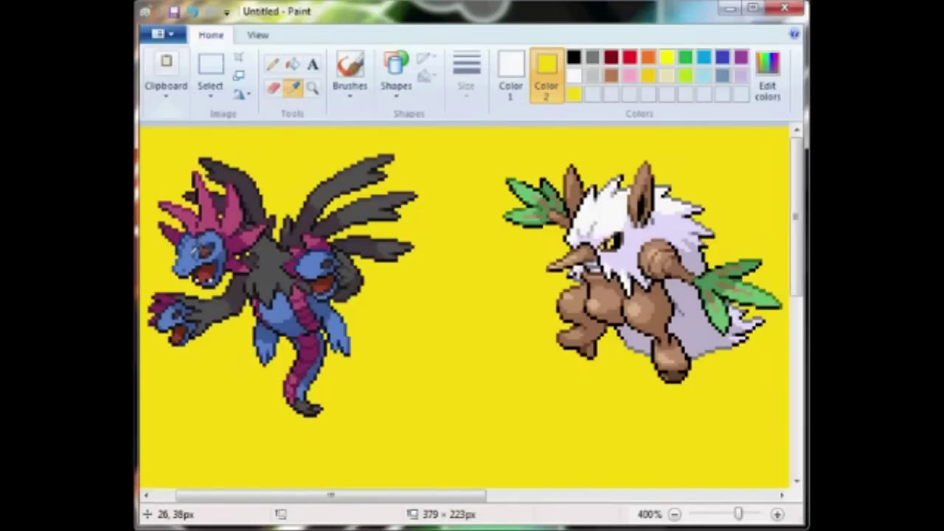
right_click(185, 256)
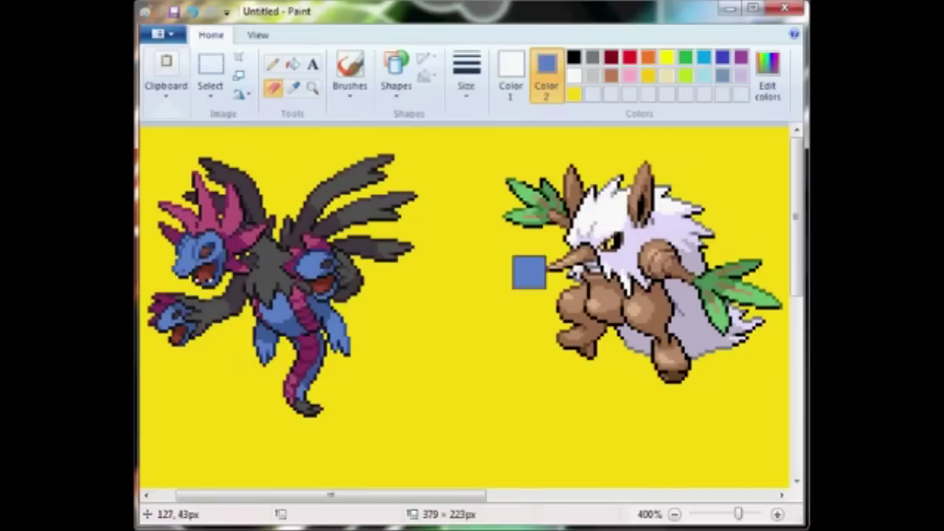
mouse_move(527, 270)
left_mouse_down()
mouse_move(559, 249)
mouse_move(665, 252)
left_mouse_up()
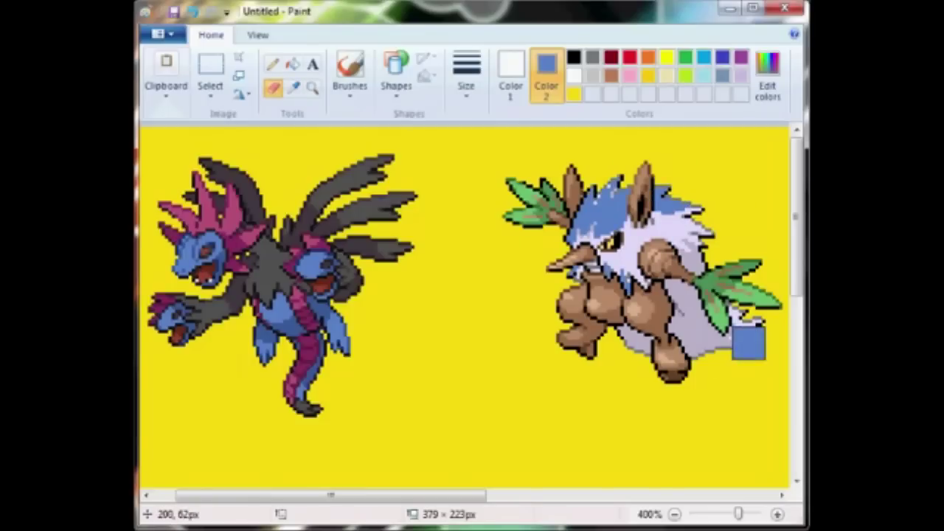
Recolour the remaining white fur patches and fur tips in Hydreigon's blue.
left_click(294, 88)
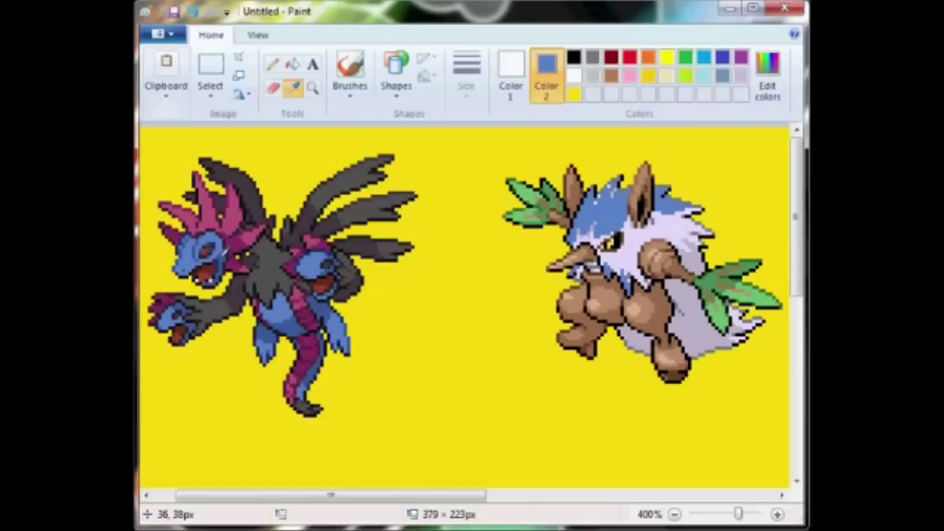
right_click(221, 252)
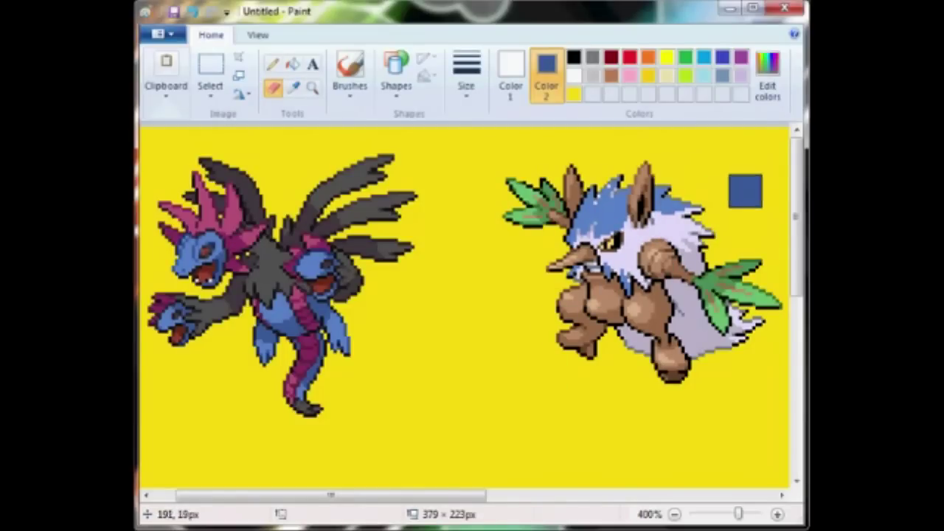
left_click(293, 87)
left_click(676, 221)
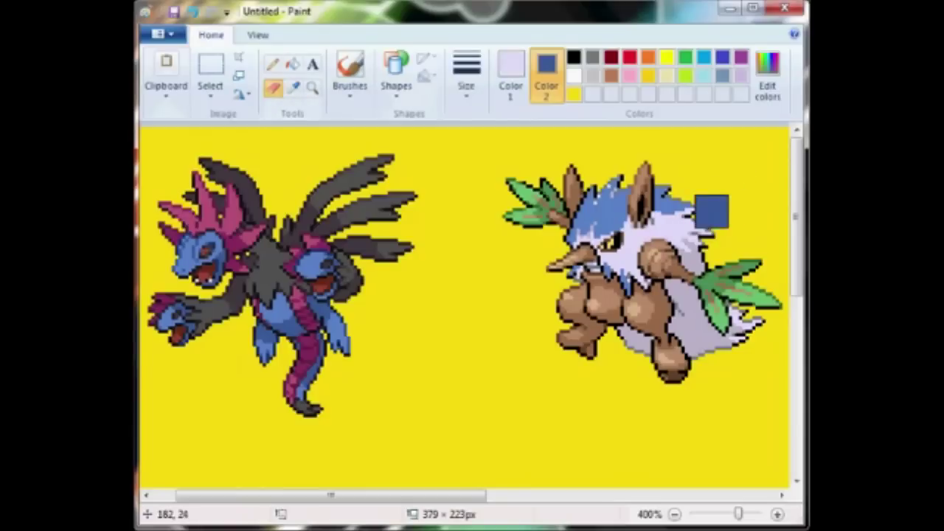
left_click_drag(710, 211, 634, 171)
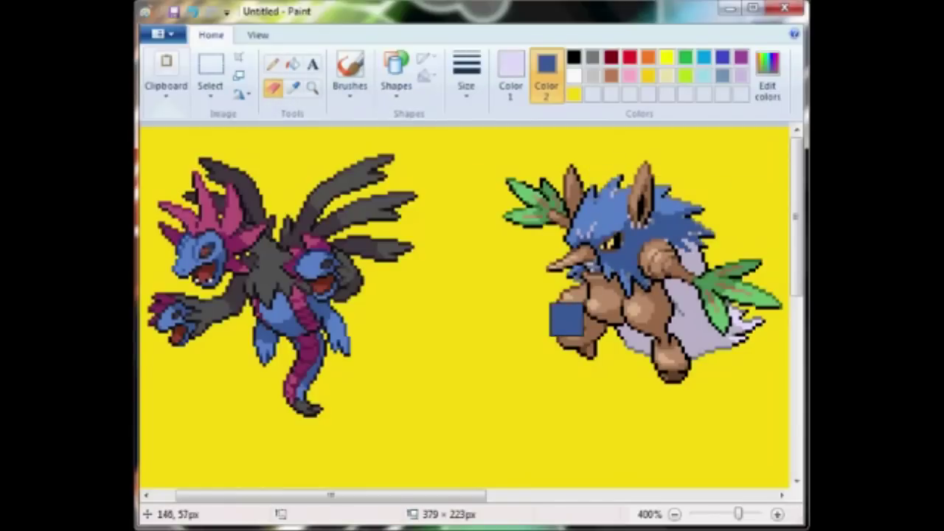
left_click_drag(746, 328, 727, 337)
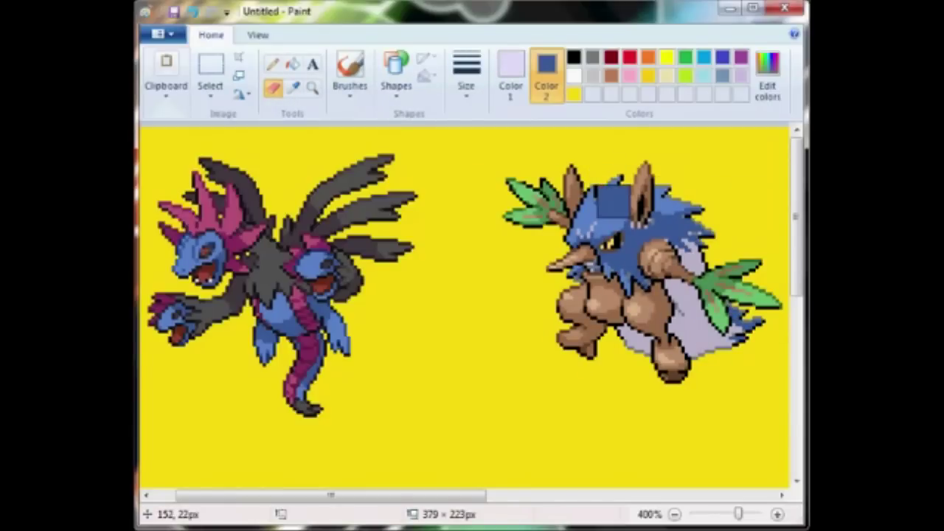
Sample Shiftry's greyish lavender fur and a replacement colour from the canvas.
left_click(292, 88)
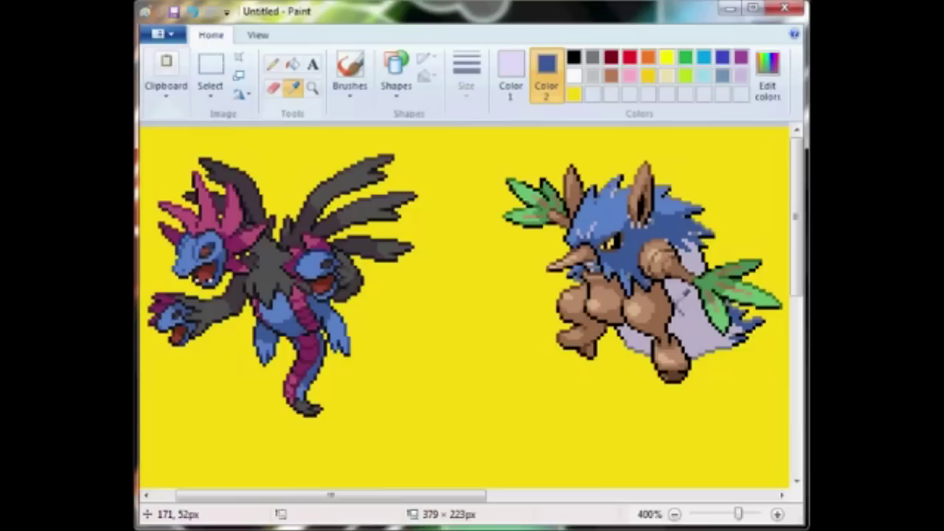
left_click(684, 295)
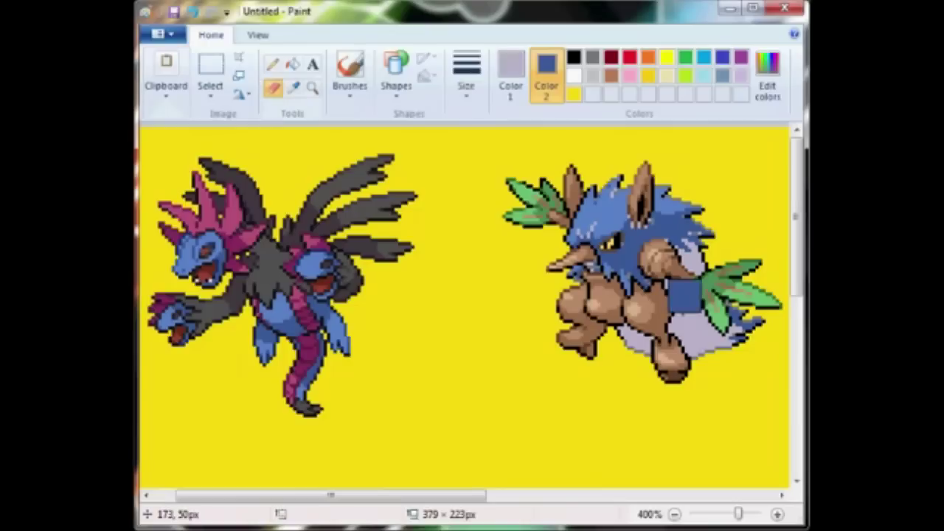
left_click(297, 88)
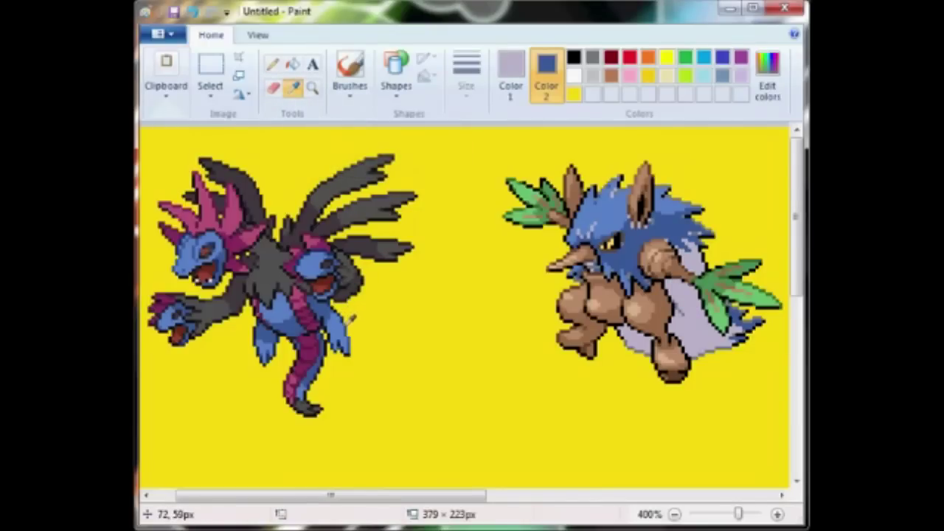
left_click(351, 319)
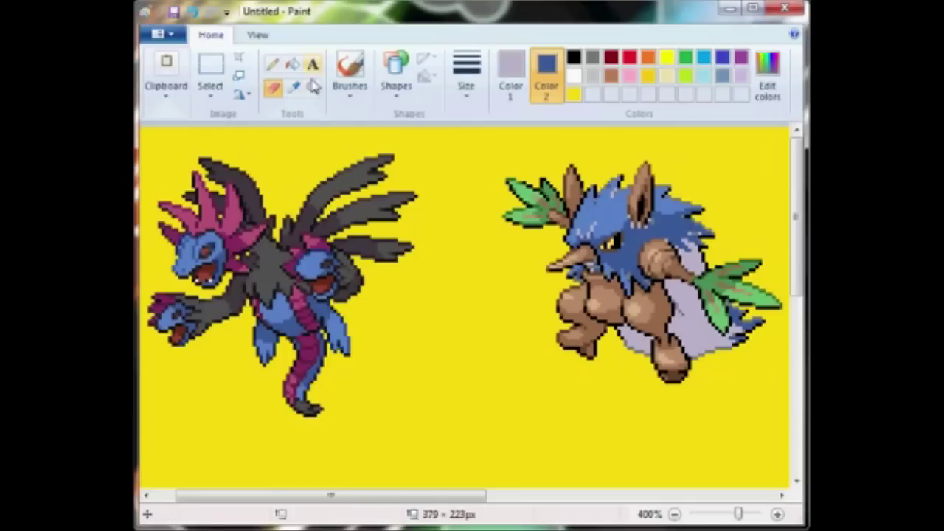
left_click(297, 88)
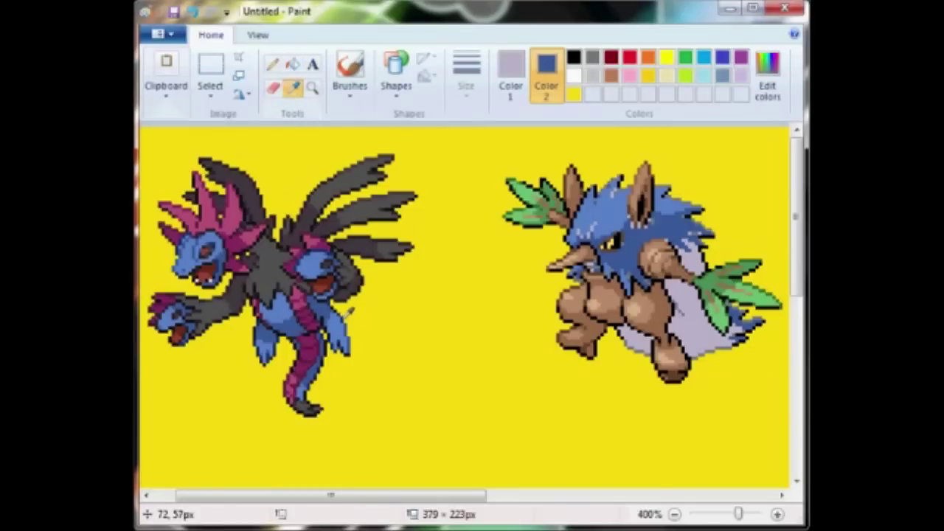
right_click(350, 309)
Paint Hydreigon's dark navy over Shiftry's lavender body fur.
right_click(343, 317)
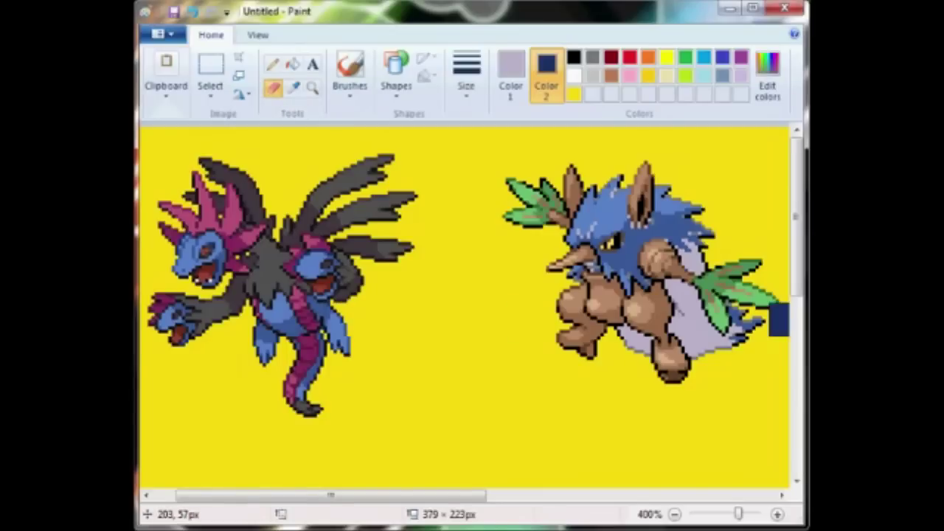
mouse_move(734, 269)
left_mouse_down()
mouse_move(655, 309)
mouse_move(610, 280)
mouse_move(620, 350)
left_mouse_up()
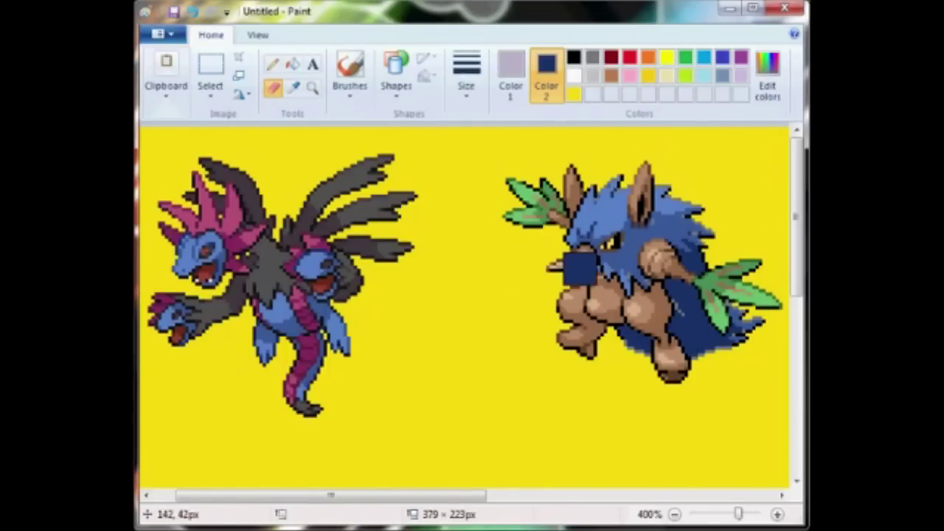
left_click(292, 88)
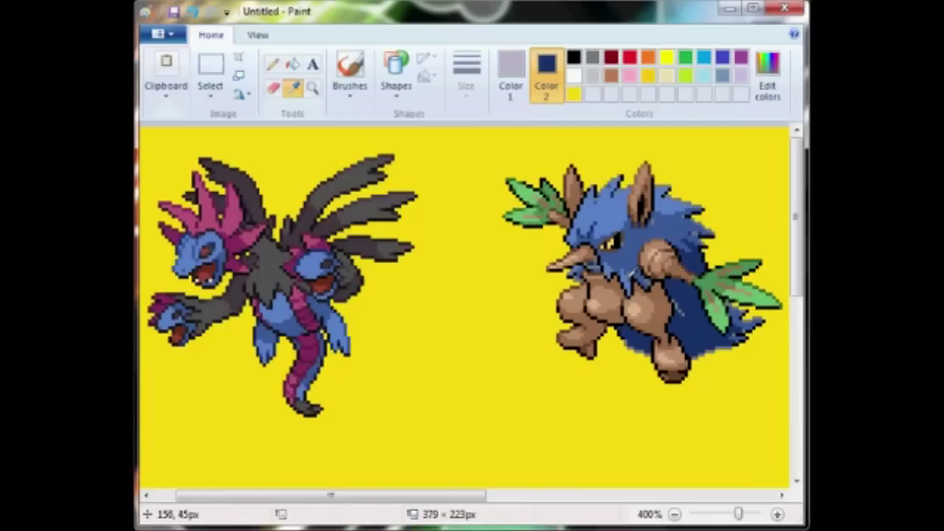
left_click(627, 279)
Darken the navy to Red 18, Green 36, Blue 80 in the custom colour editor.
left_click(295, 90)
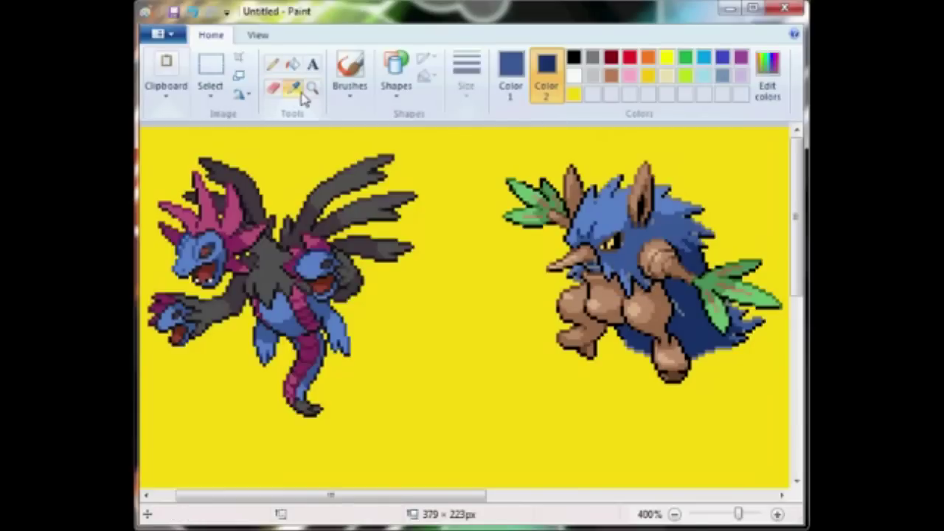
left_click(683, 318)
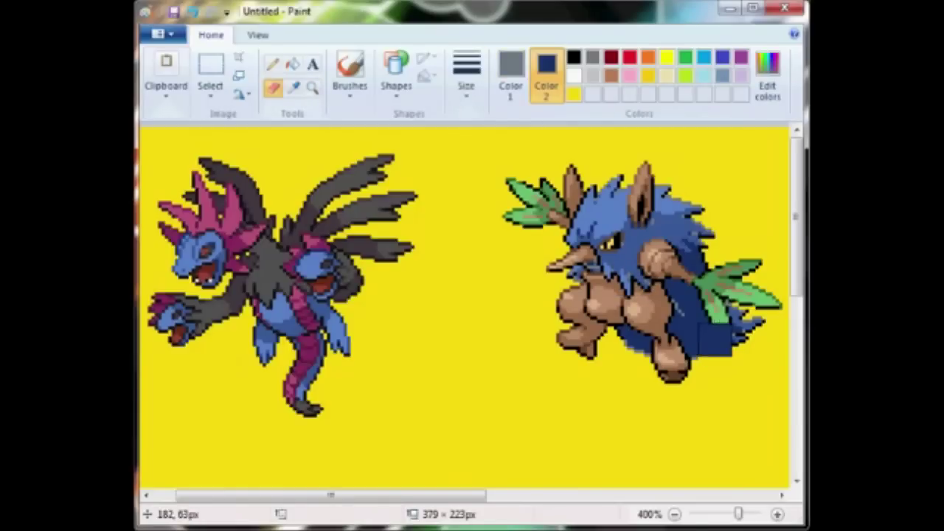
left_click(767, 73)
left_click_drag(646, 278, 648, 286)
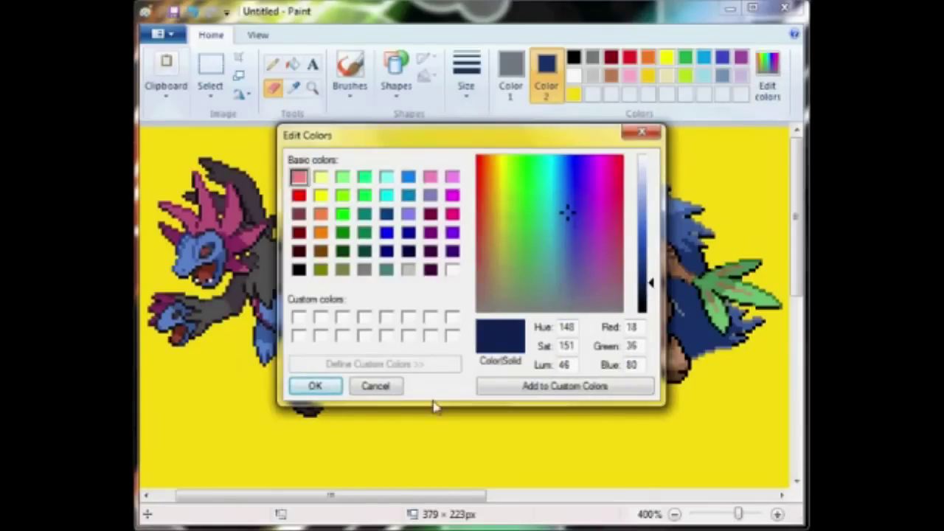
left_click(308, 391)
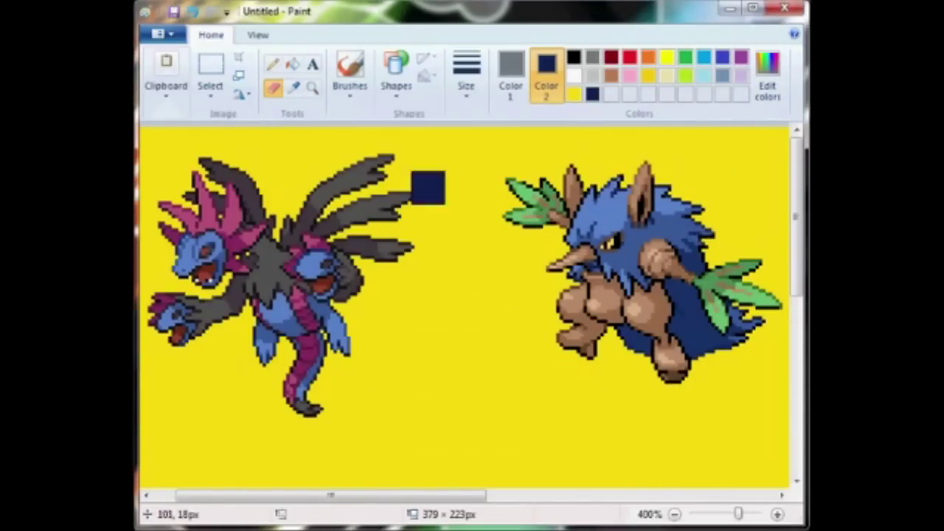
Sample Shiftry's brown as colour 1 and Hydreigon's dark grey as colour 2.
left_click(573, 255)
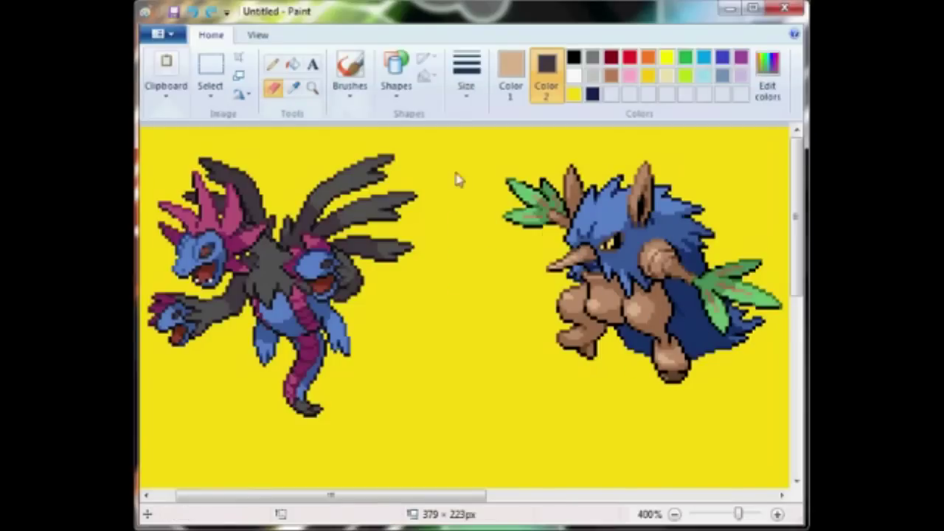
left_click(295, 91)
right_click(358, 180)
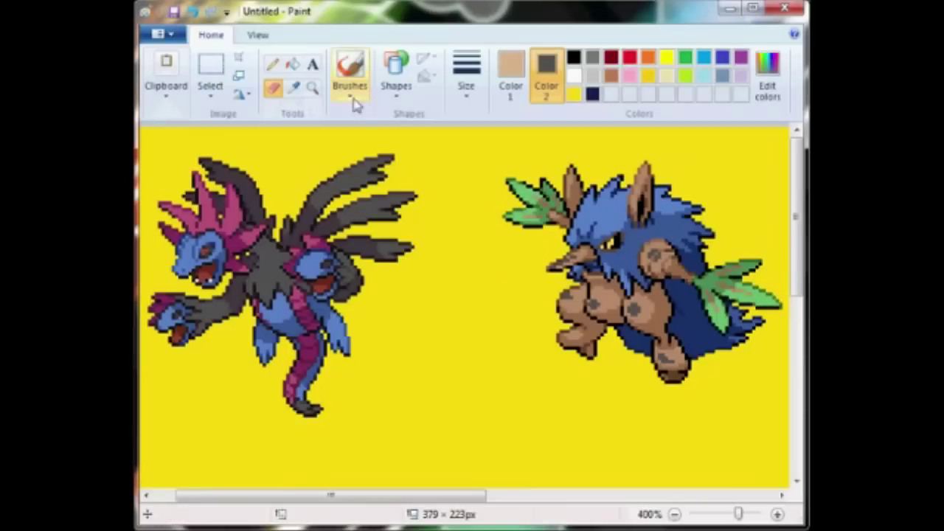
left_click(294, 88)
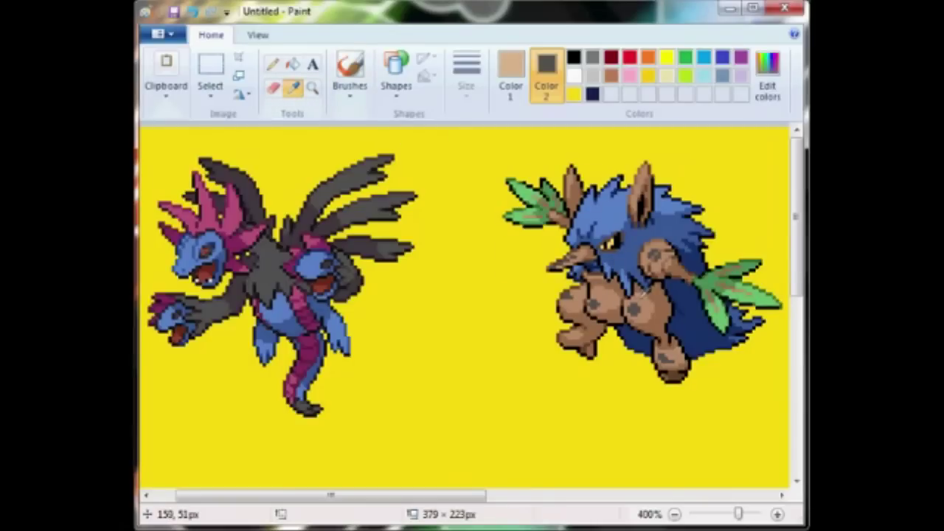
left_click(627, 297)
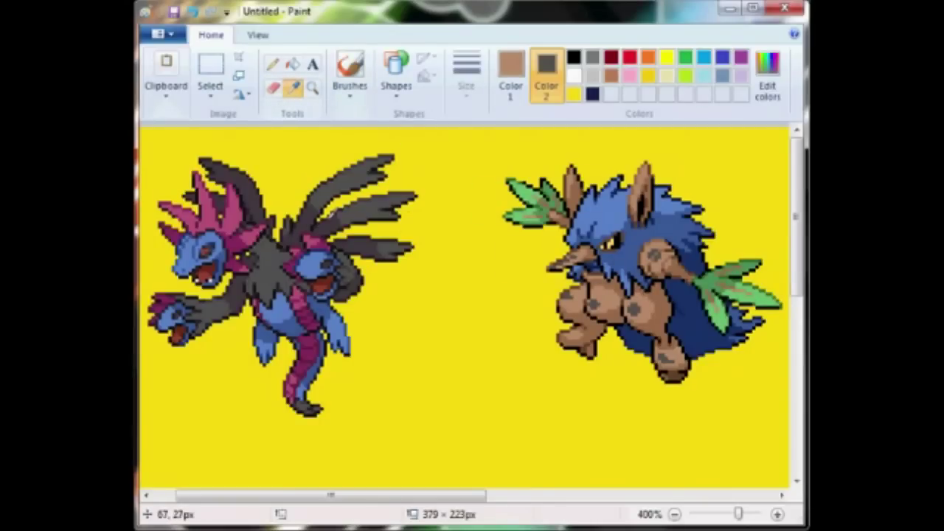
left_click(273, 87)
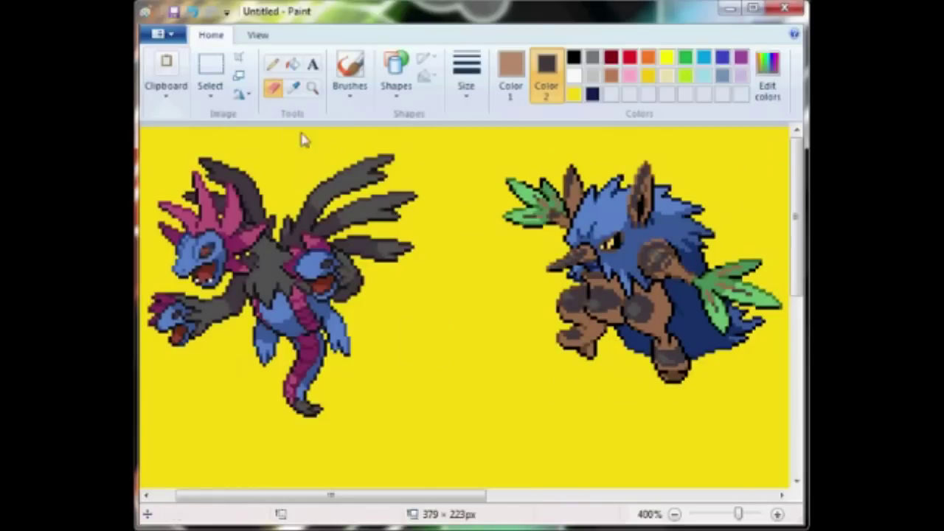
Turn Shiftry's brown legs, snout and ears dark grey, then sample remaining brown and wing shades.
left_click(295, 88)
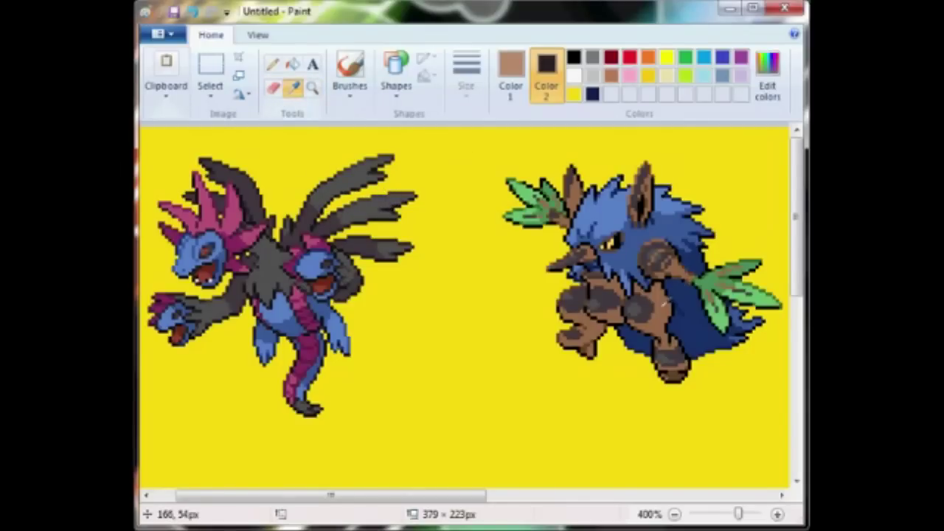
left_click(662, 301)
mouse_move(662, 302)
left_mouse_down()
mouse_move(664, 318)
mouse_move(748, 347)
left_mouse_up()
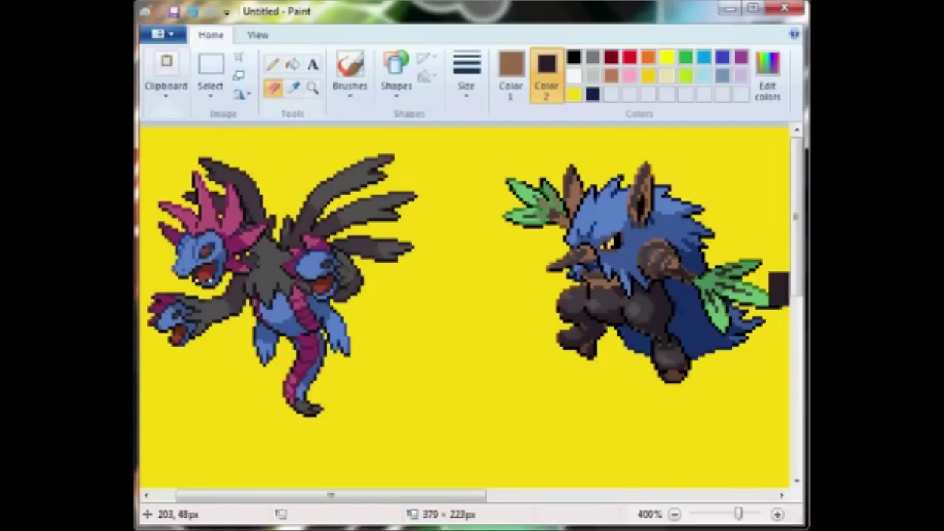
mouse_move(778, 287)
left_mouse_down()
mouse_move(476, 262)
mouse_move(674, 194)
mouse_move(618, 178)
mouse_move(531, 276)
left_mouse_up()
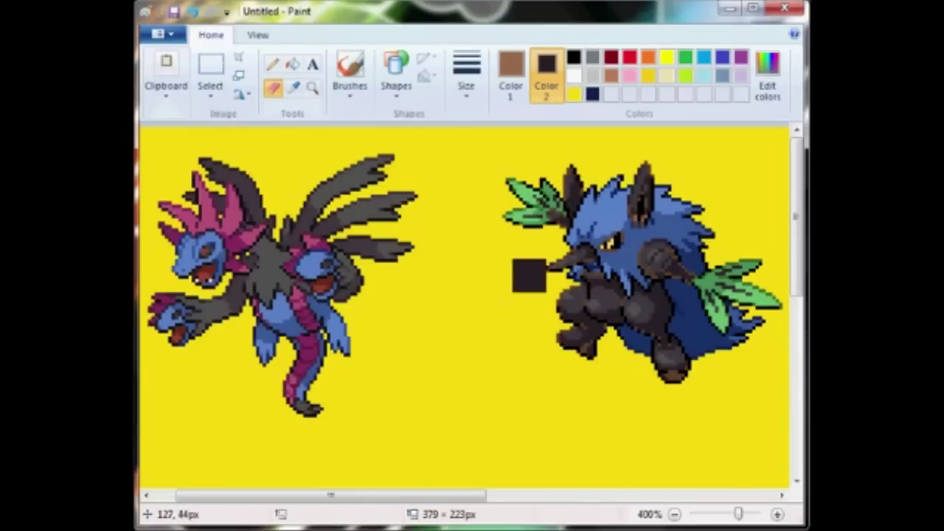
left_click(295, 89)
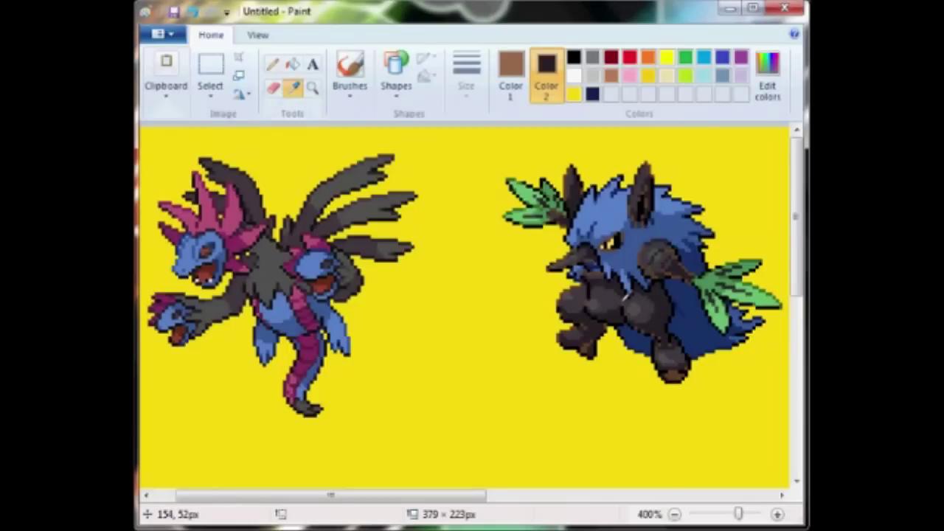
left_click(624, 295)
left_click(295, 90)
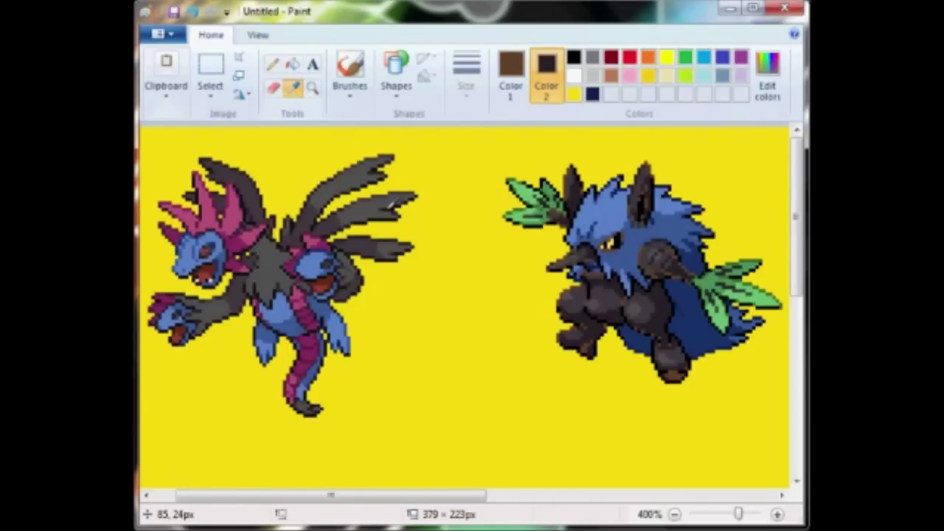
left_click(390, 207)
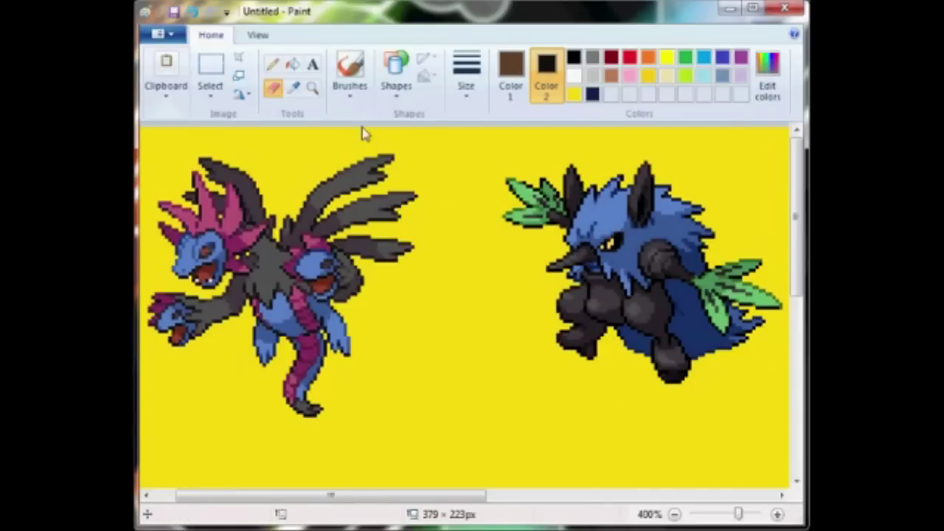
left_click(293, 87)
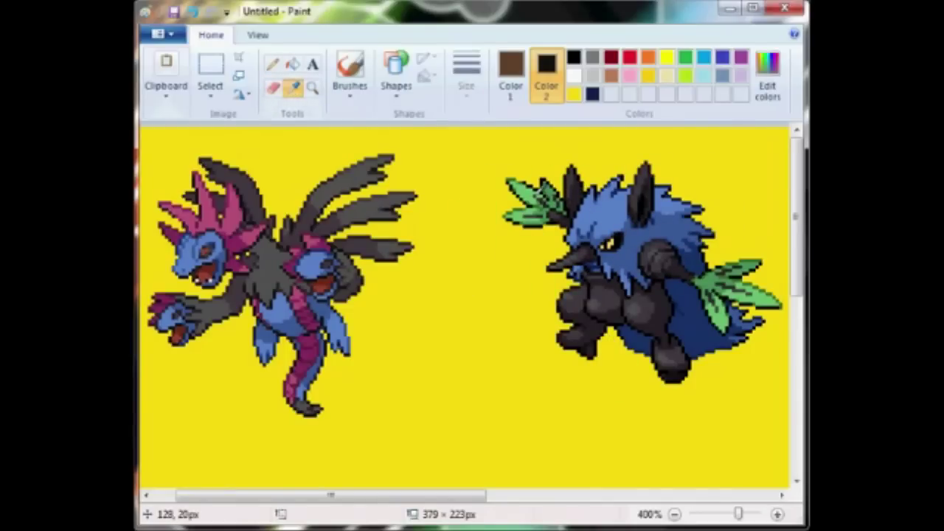
Recolour Shiftry's light green leaves in Hydreigon's pink crest colour.
left_click(512, 183)
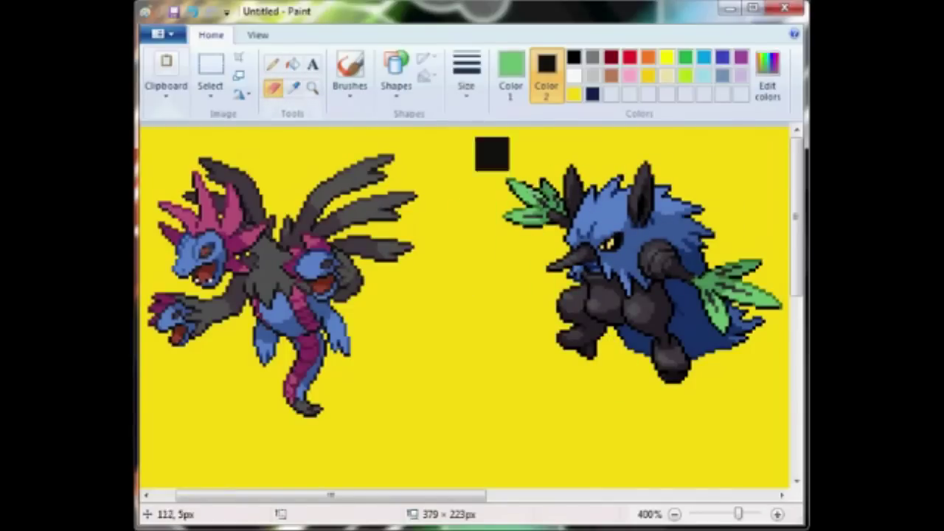
left_click(291, 90)
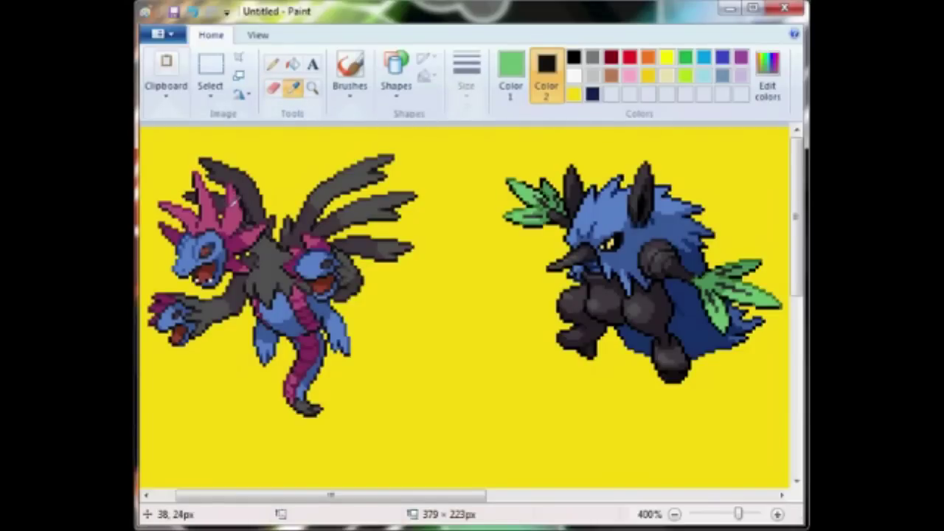
right_click(234, 201)
left_click_drag(658, 194, 626, 181)
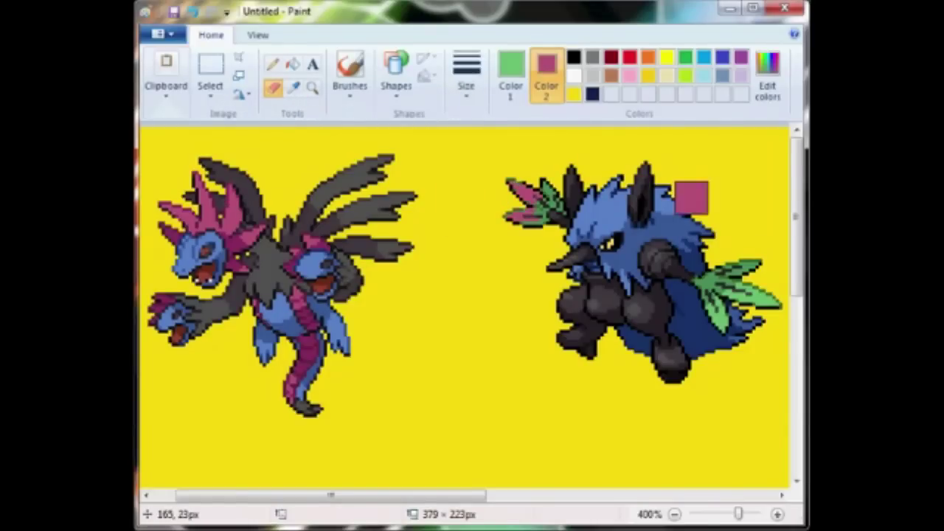
mouse_move(712, 271)
left_mouse_down()
mouse_move(680, 364)
mouse_move(639, 364)
mouse_move(574, 295)
mouse_move(569, 271)
left_mouse_up()
Recolour the darker leaf green in Hydreigon's dark magenta.
left_click(293, 88)
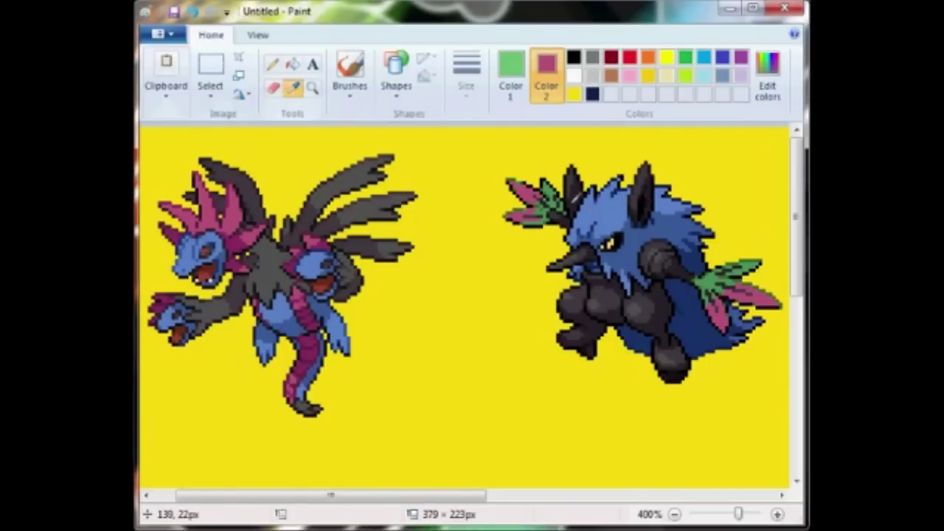
left_click(549, 184)
left_click(294, 88)
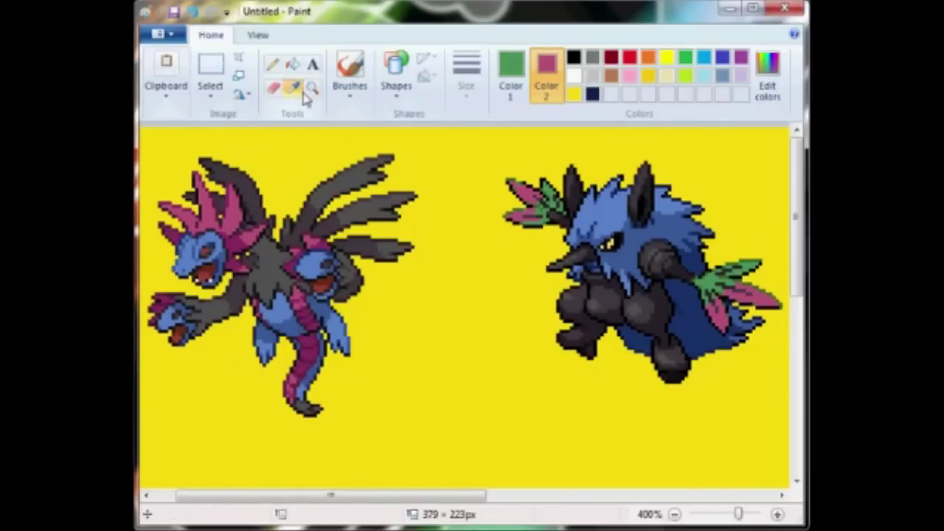
right_click(272, 233)
mouse_move(531, 208)
left_mouse_down()
mouse_move(547, 219)
mouse_move(539, 185)
mouse_move(583, 222)
mouse_move(771, 282)
left_mouse_up()
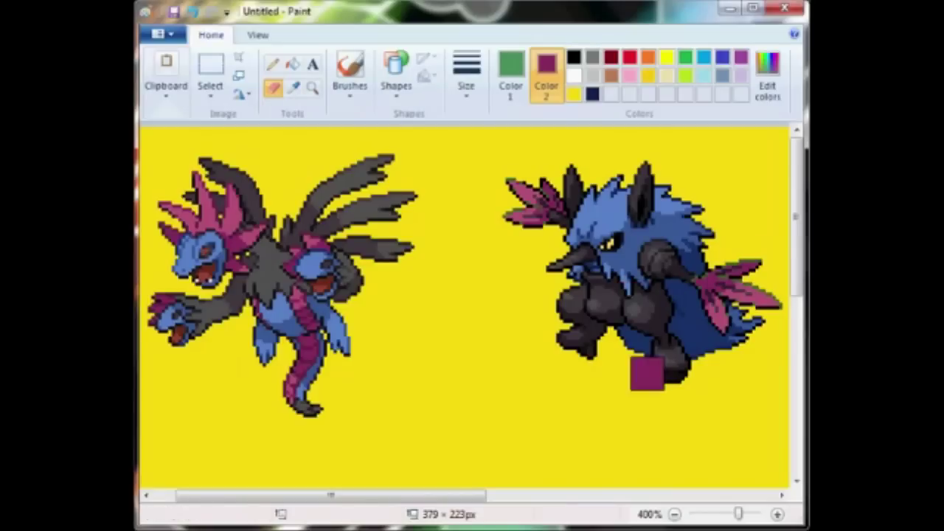
Sample several more magenta shades from Hydreigon's crest as replacement colours.
left_click(293, 87)
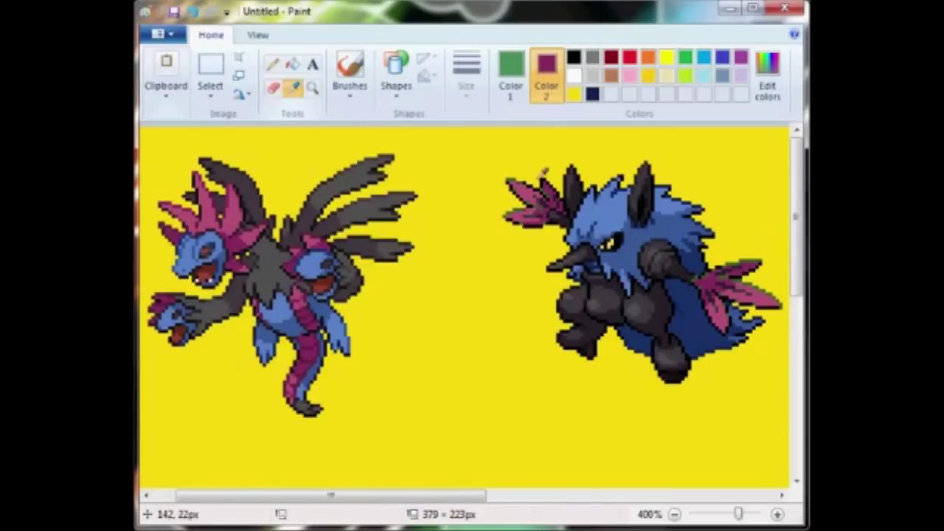
left_click(273, 87)
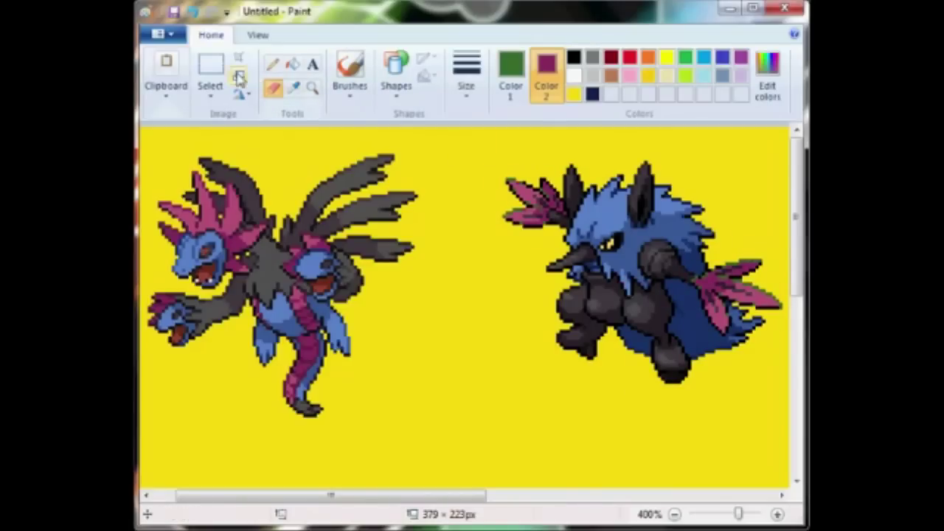
left_click(294, 88)
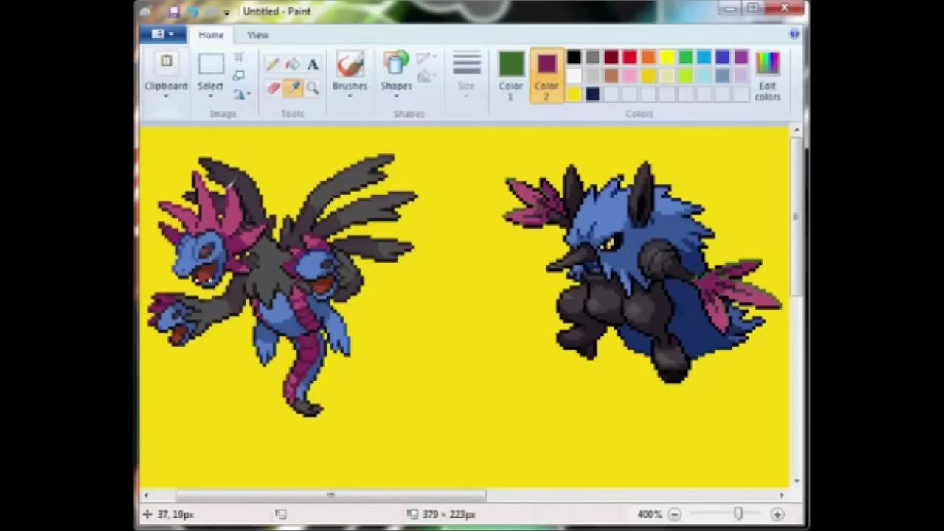
right_click(225, 192)
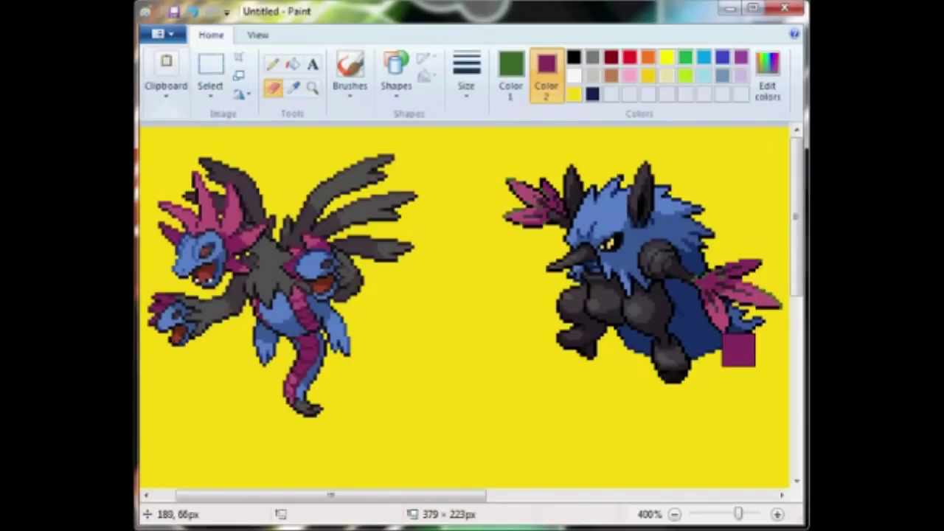
left_click(294, 88)
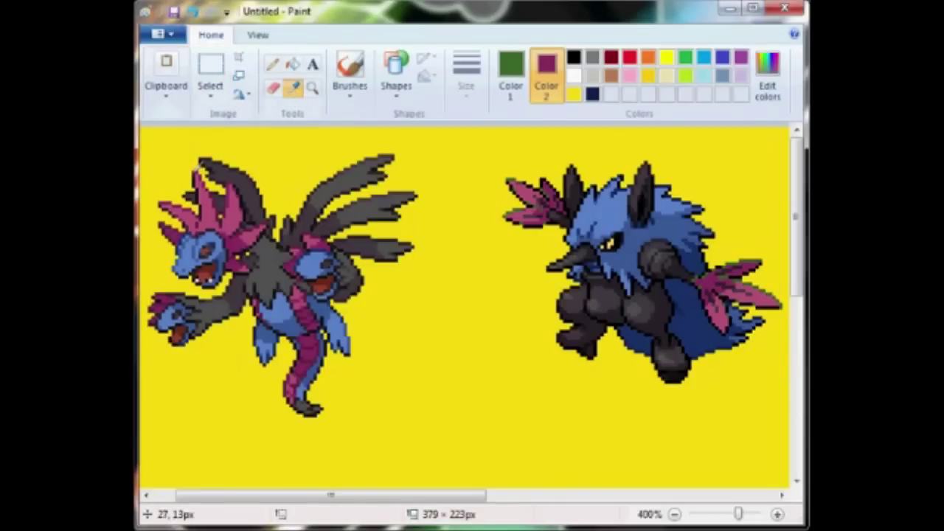
right_click(192, 171)
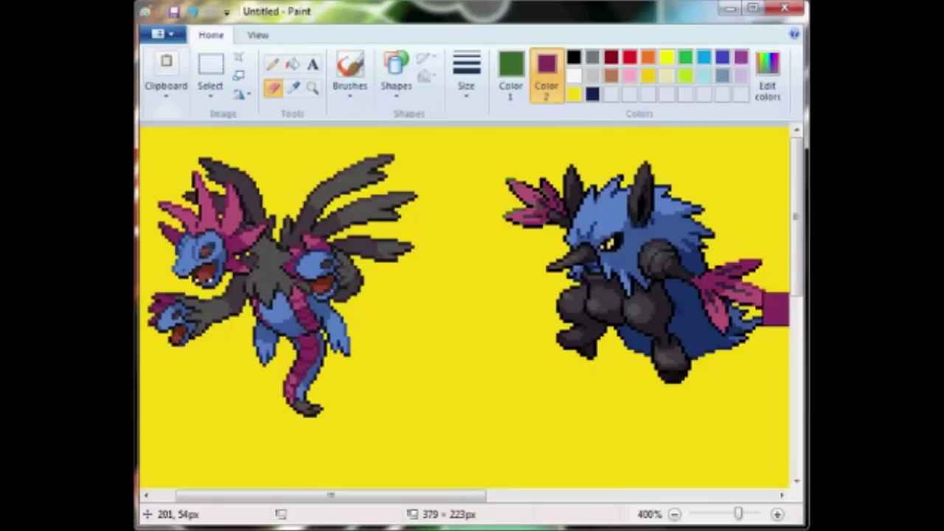
left_click(294, 90)
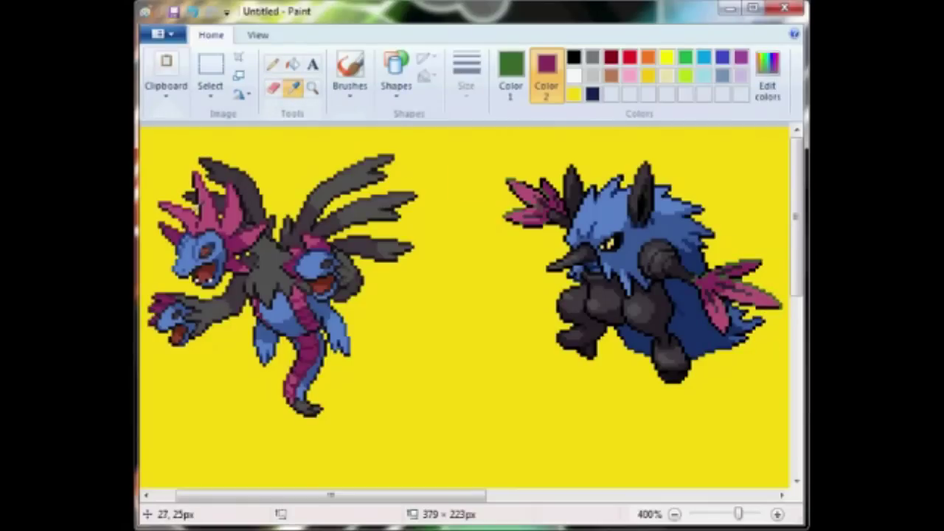
right_click(199, 218)
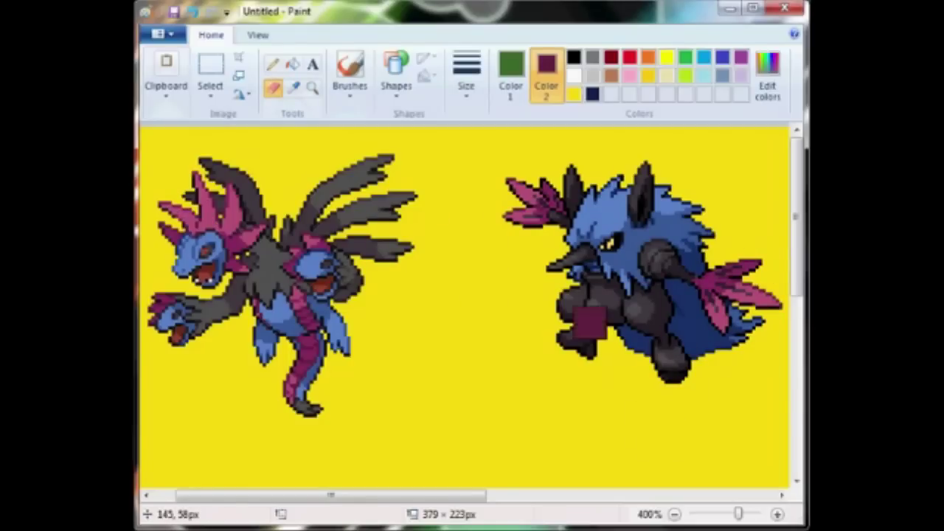
Switch to the pencil and sample Shiftry's pale yellow eye colour.
left_click(273, 64)
left_click(293, 88)
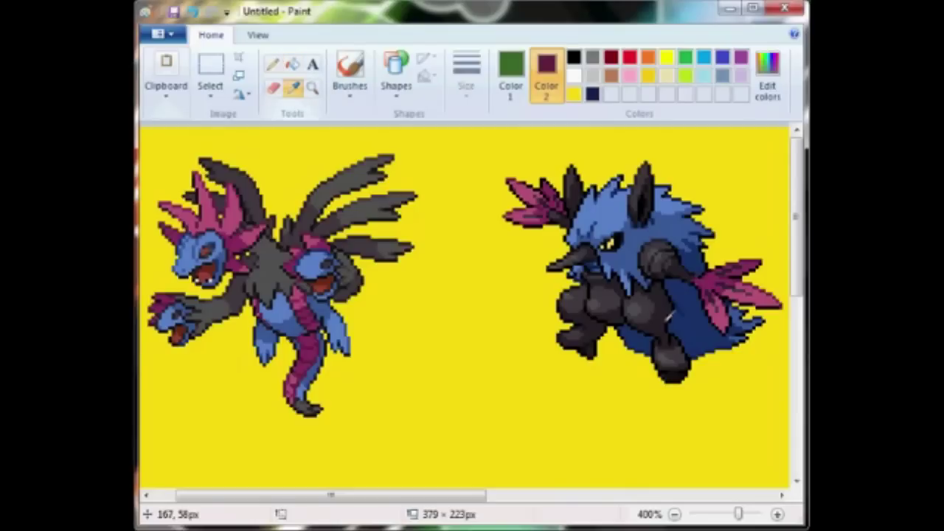
left_click(611, 242)
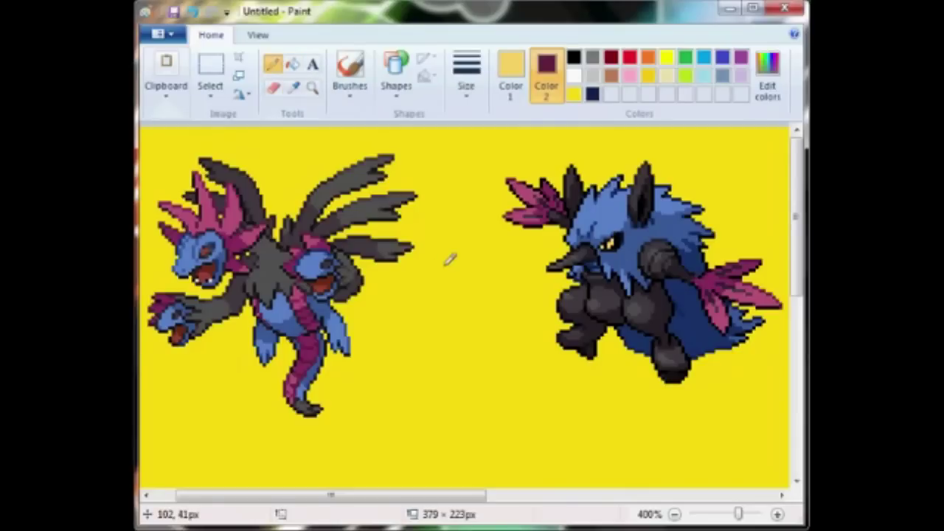
left_click(257, 37)
At 100% view, set the background yellow as colour 2 and delete the hydreigon sprite.
left_click(248, 76)
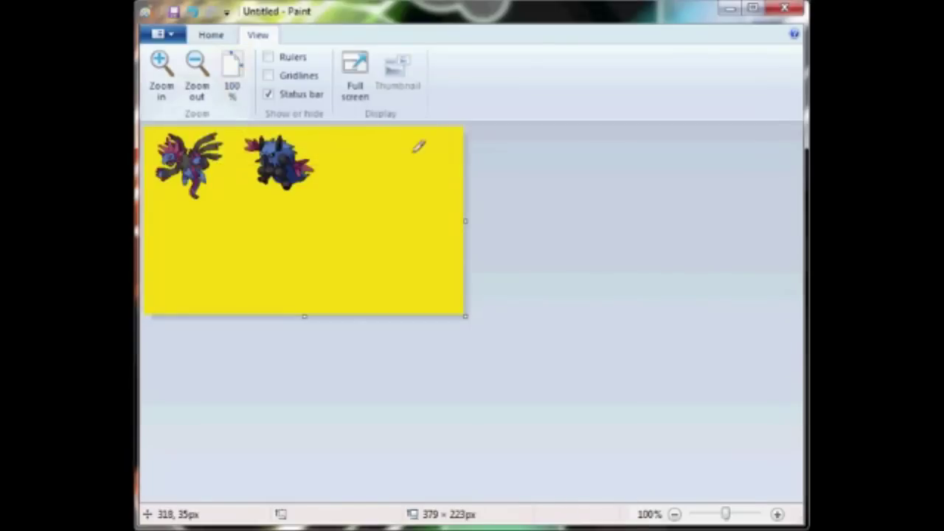
left_click(210, 37)
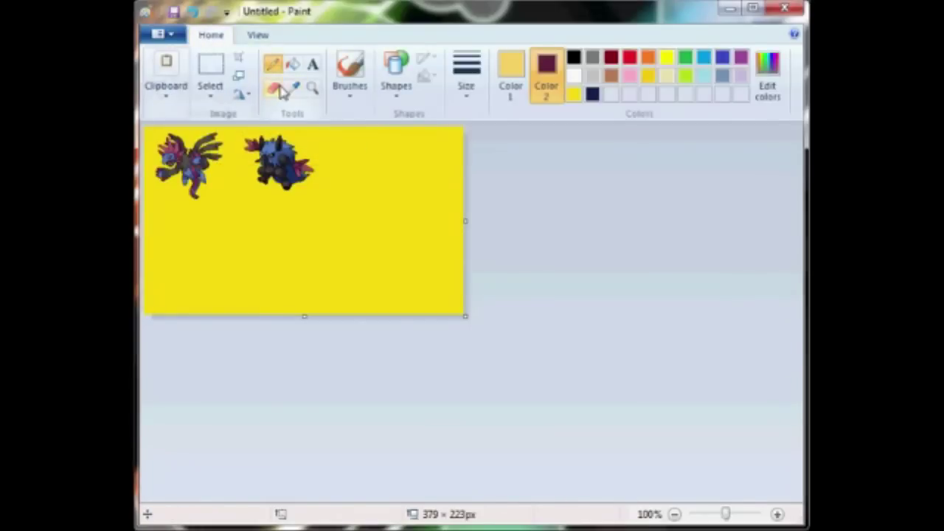
left_click(275, 88)
left_click(292, 89)
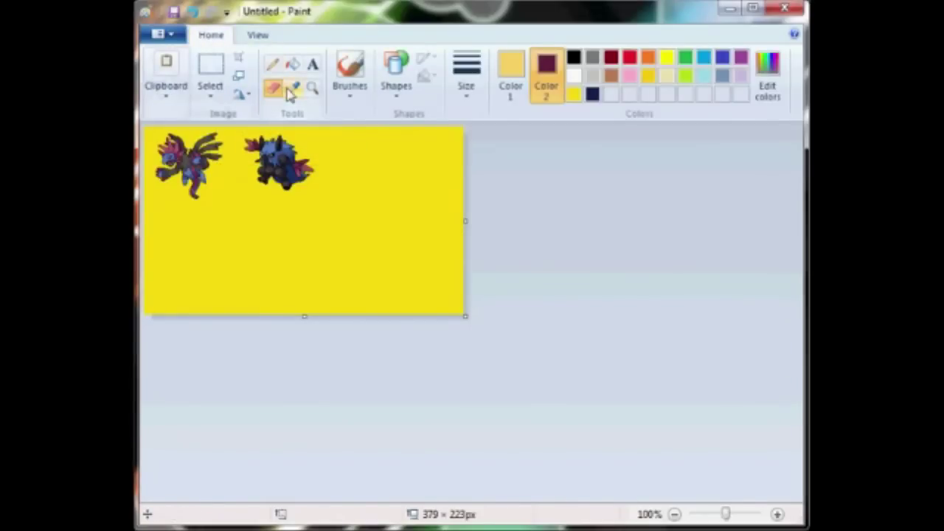
right_click(369, 146)
left_click(210, 70)
left_click_drag(230, 208, 145, 127)
key("Delete")
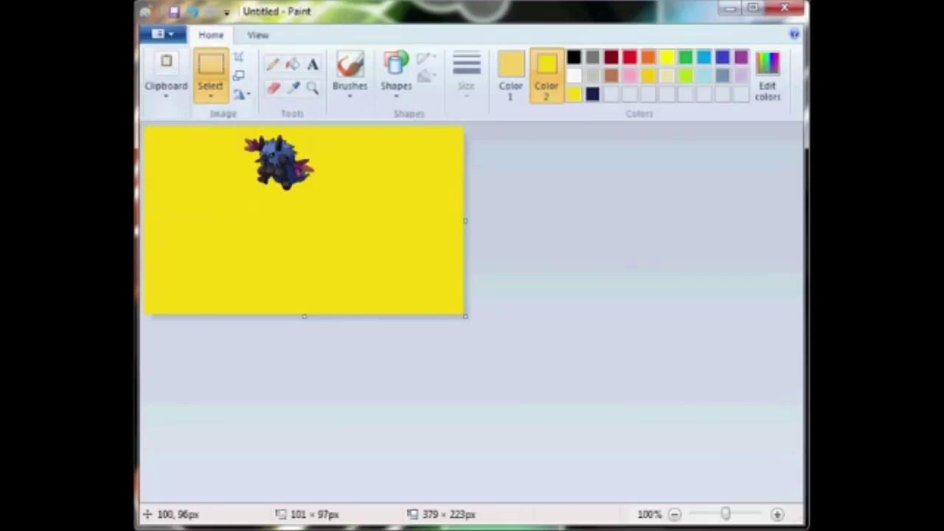
Move the recoloured Shiftry to the top-left and shrink the canvas to 98 × 82 px.
left_click_drag(364, 232, 193, 125)
left_click_drag(335, 174, 242, 169)
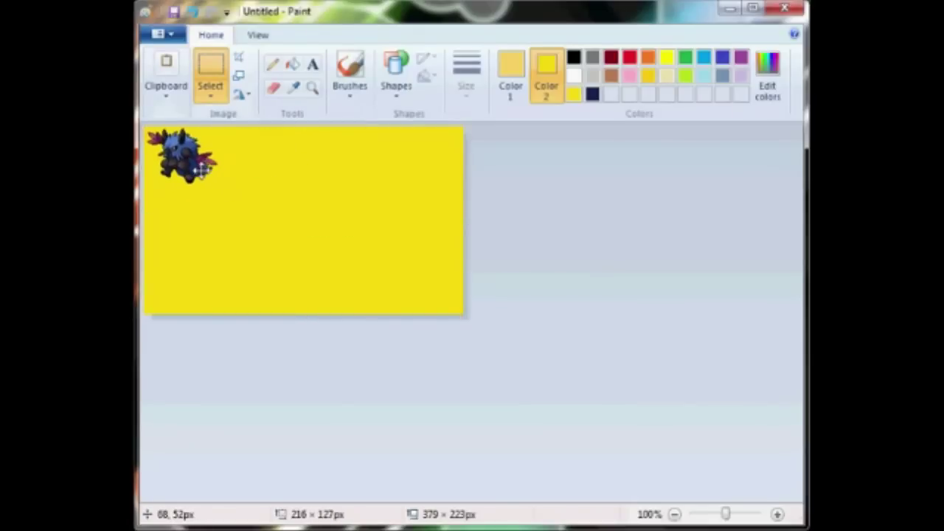
left_click(260, 37)
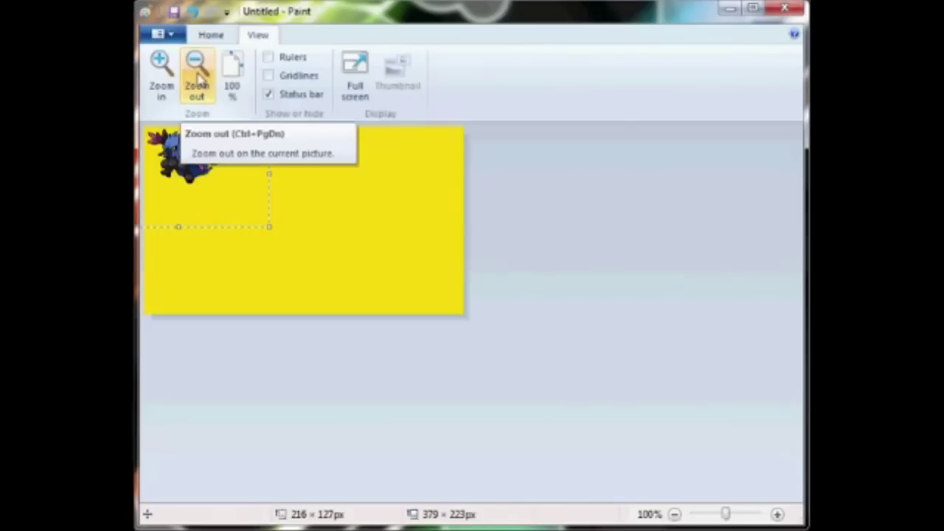
left_click(197, 78)
left_click(160, 74)
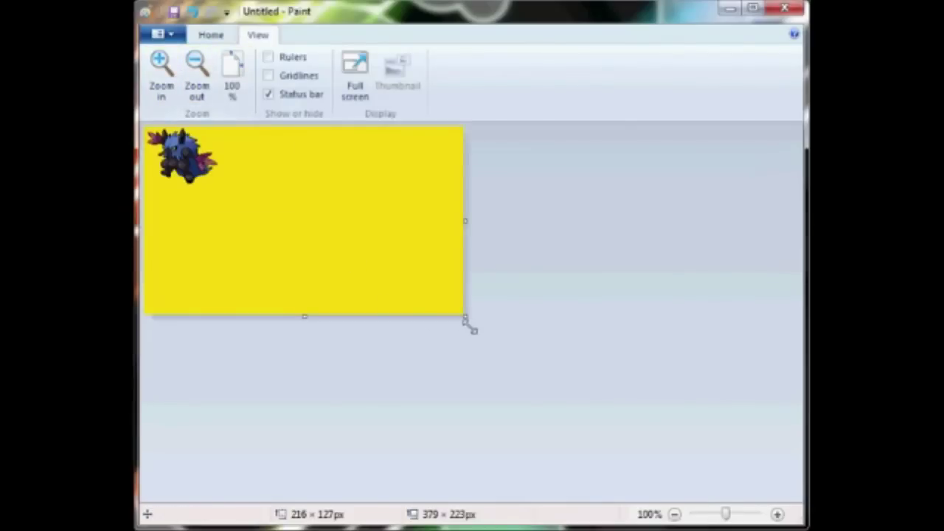
left_click_drag(466, 317, 229, 197)
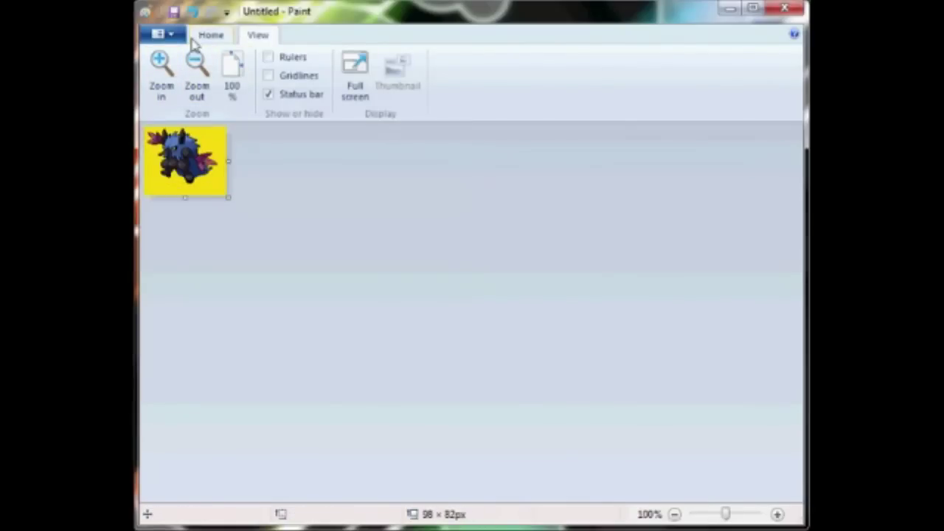
left_click(201, 41)
Zoom the canvas in to 400% on the Shiftry sprite.
left_click(176, 81)
left_click(257, 35)
left_click(161, 73)
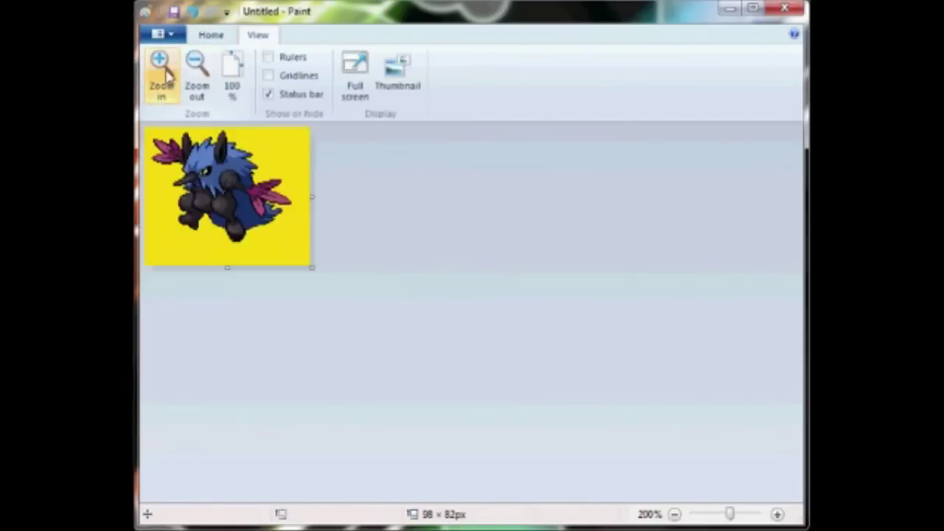
left_click(160, 74)
left_click(160, 74)
left_click(211, 34)
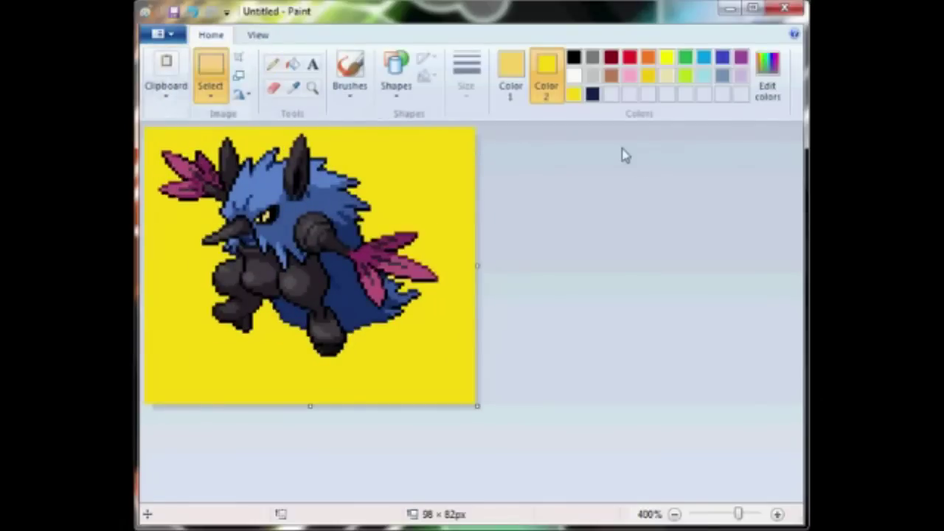
Sample the yellow background with the Color picker as Color 1.
left_click(274, 88)
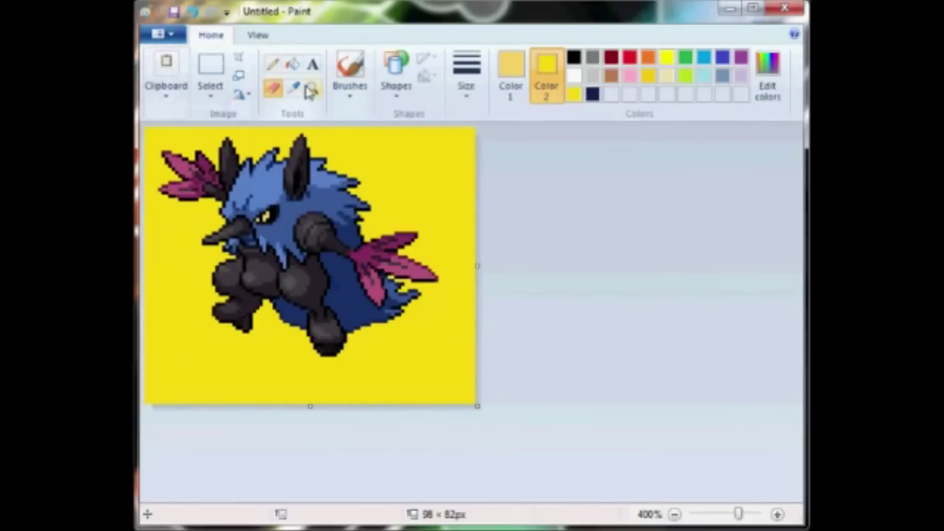
left_click(466, 73)
left_click(295, 86)
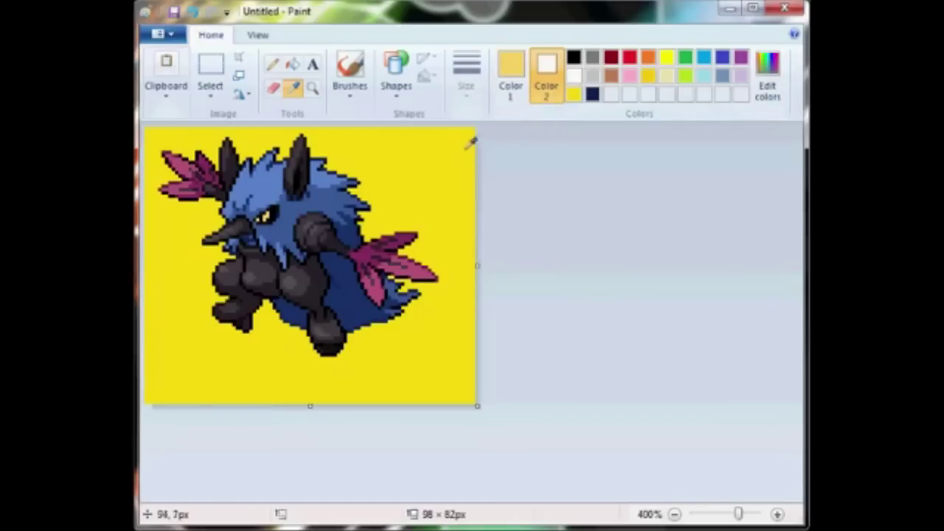
left_click(424, 149)
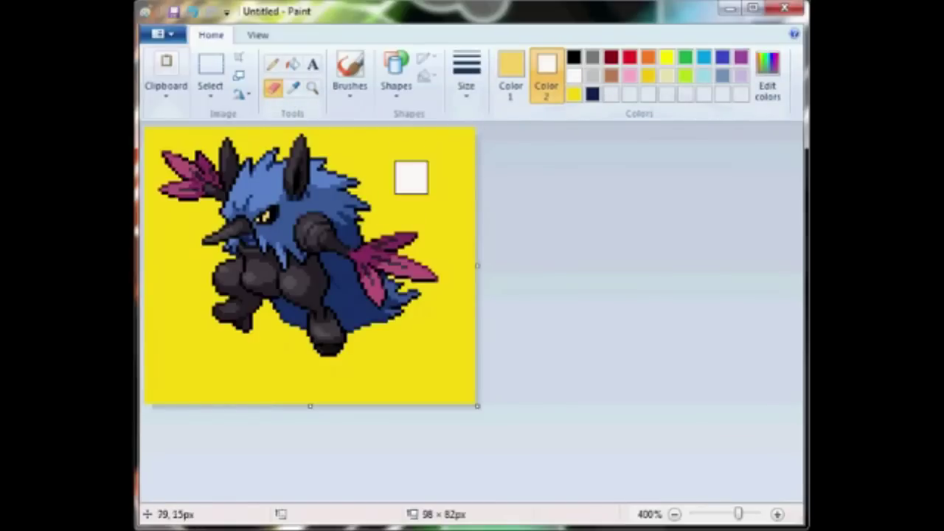
left_click(210, 94)
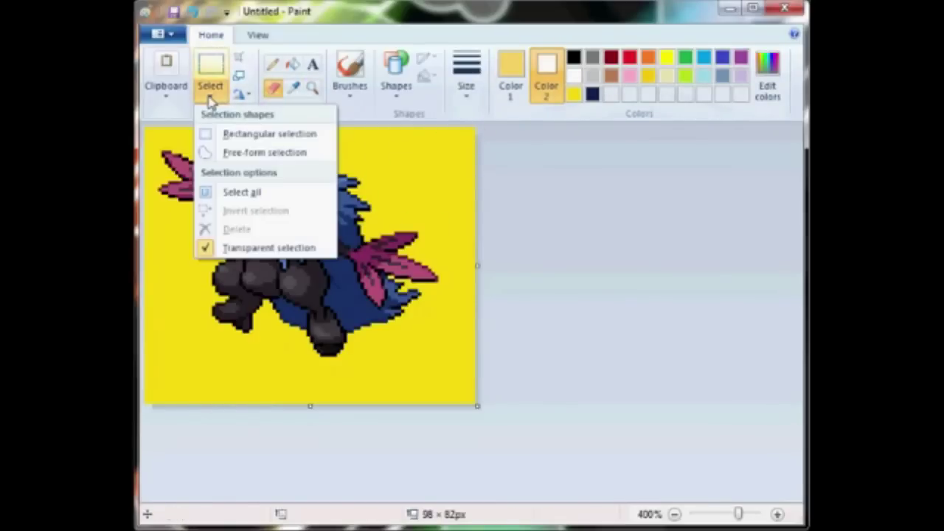
left_click(210, 94)
left_click(293, 88)
left_click(421, 130)
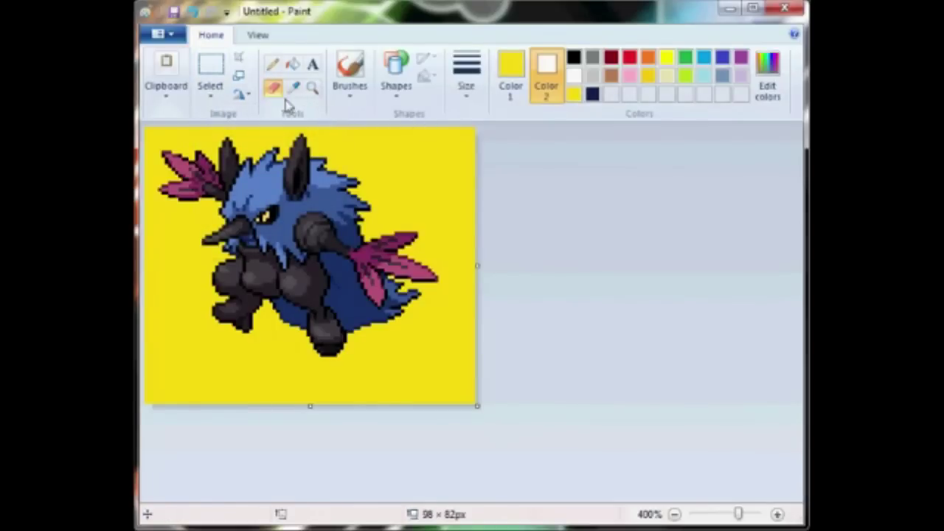
left_click(294, 88)
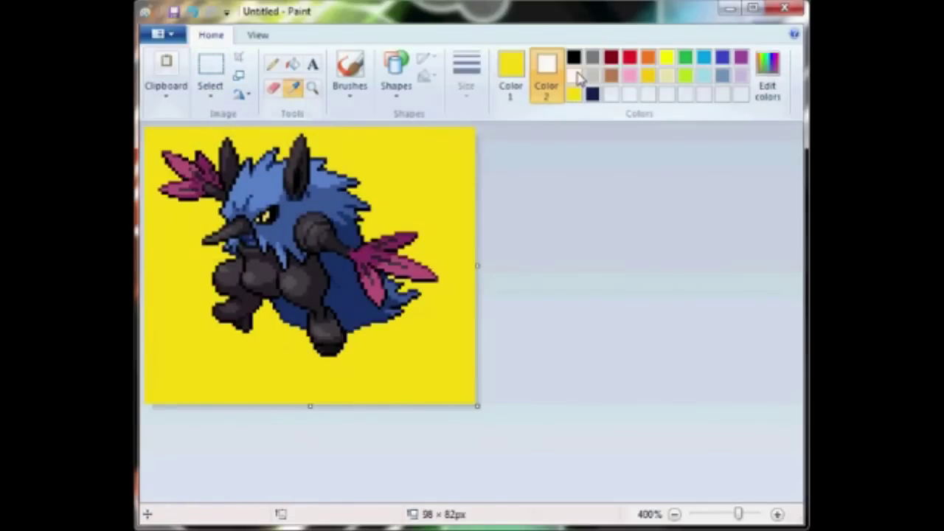
Right-drag the Eraser across the canvas to turn the yellow background white.
left_click(272, 88)
mouse_move(433, 181)
left_mouse_down()
mouse_move(458, 160)
mouse_move(180, 146)
mouse_move(143, 125)
mouse_move(184, 207)
mouse_move(192, 204)
mouse_move(191, 252)
mouse_move(232, 271)
mouse_move(189, 333)
mouse_move(246, 331)
mouse_move(168, 422)
mouse_move(325, 395)
mouse_move(262, 353)
mouse_move(330, 272)
mouse_move(280, 357)
mouse_move(407, 357)
mouse_move(272, 383)
mouse_move(426, 403)
mouse_move(461, 306)
mouse_move(297, 313)
mouse_move(421, 281)
mouse_move(458, 225)
mouse_move(348, 255)
mouse_move(435, 201)
mouse_move(410, 165)
mouse_move(414, 141)
mouse_move(350, 157)
mouse_move(673, 178)
left_mouse_up()
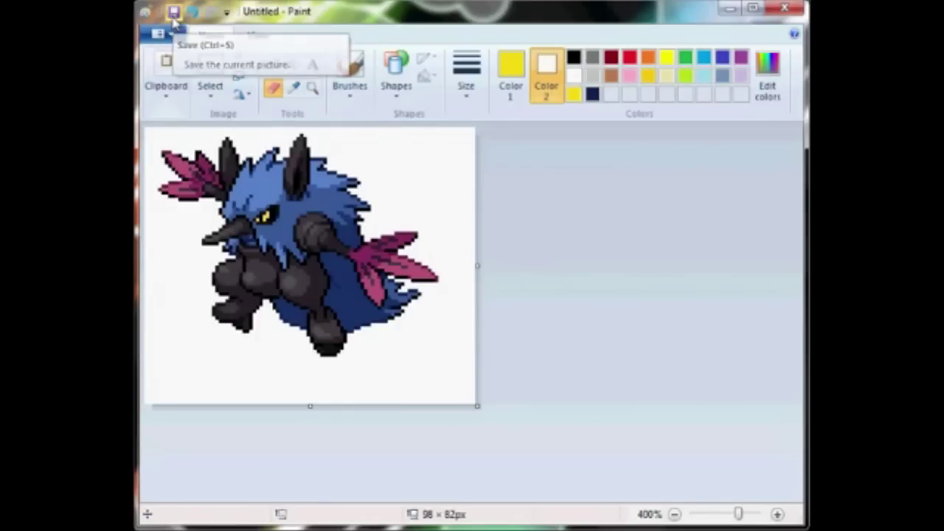
left_click(174, 13)
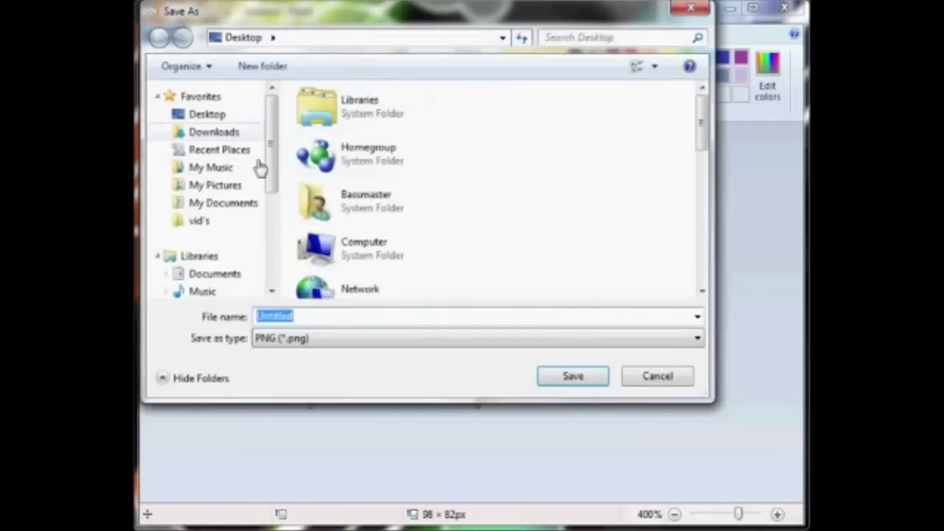
Save to the Desktop as PNG 'tutorial recolor ;D', then test-erase the foot and undo.
left_click(223, 115)
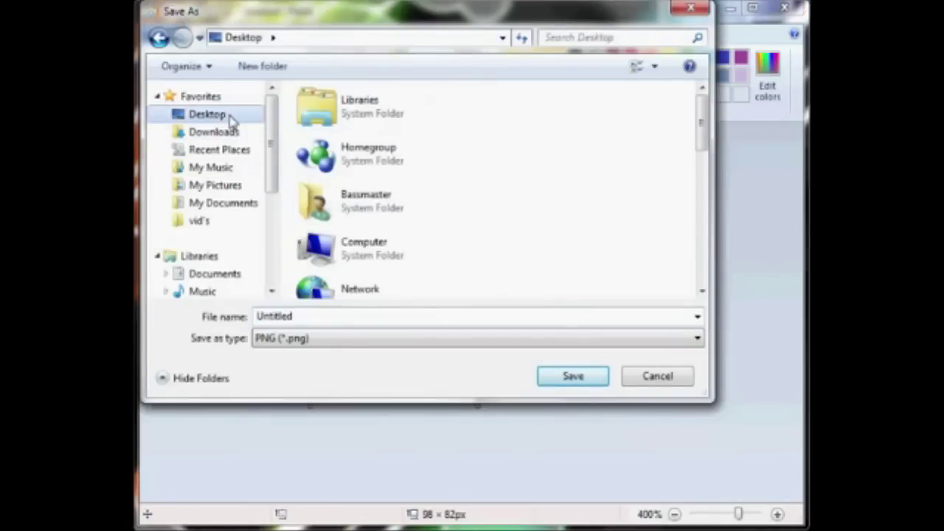
double_click(303, 315)
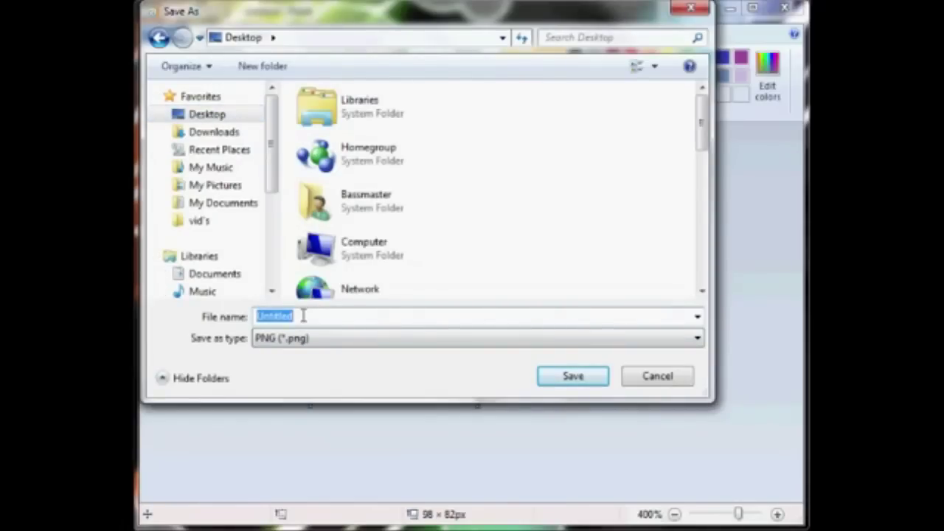
type("tutorial recolor ;D")
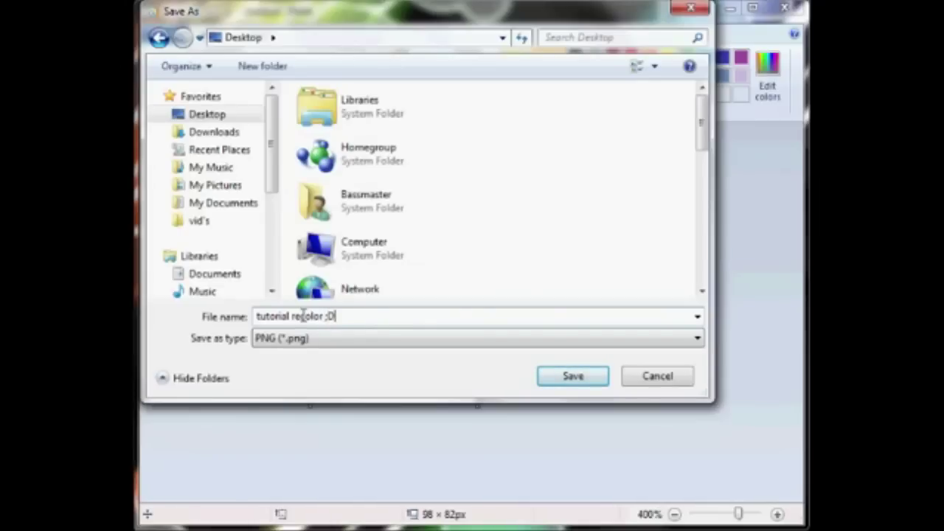
left_click(562, 389)
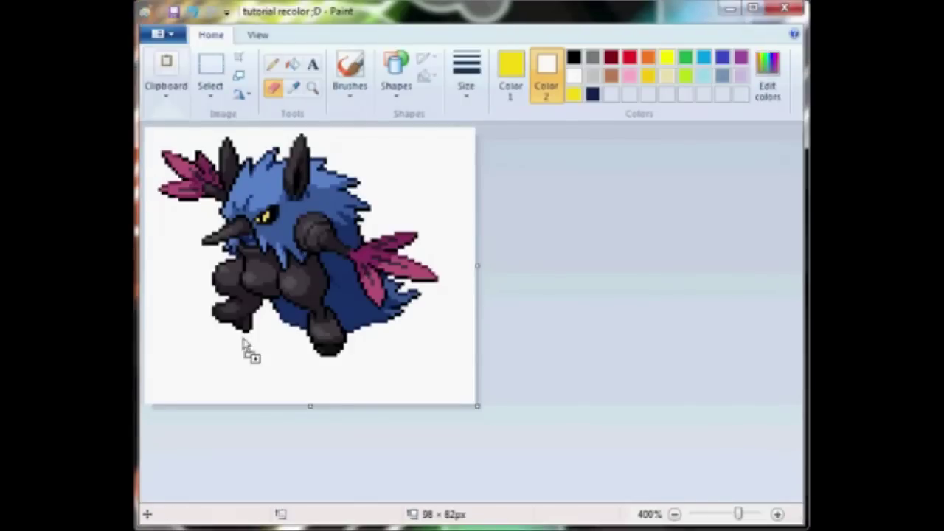
left_click_drag(323, 325, 316, 347)
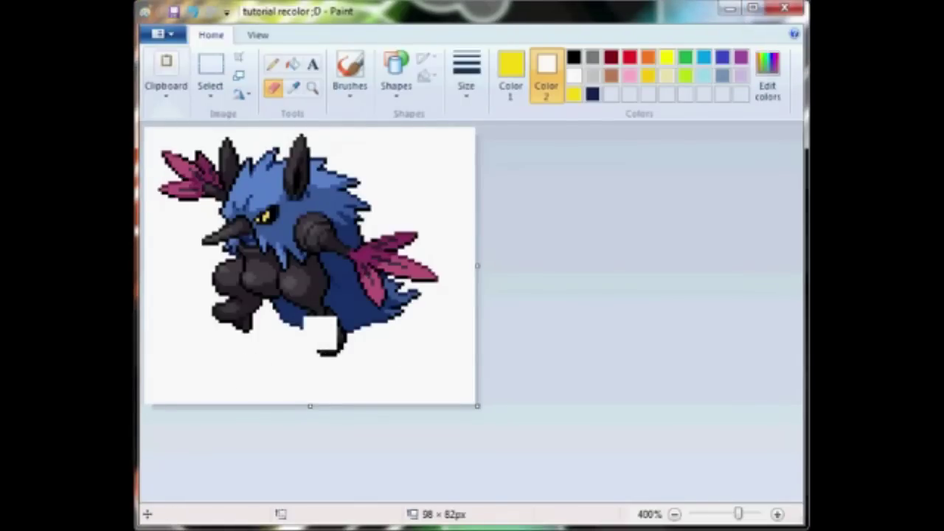
key("ctrl+z")
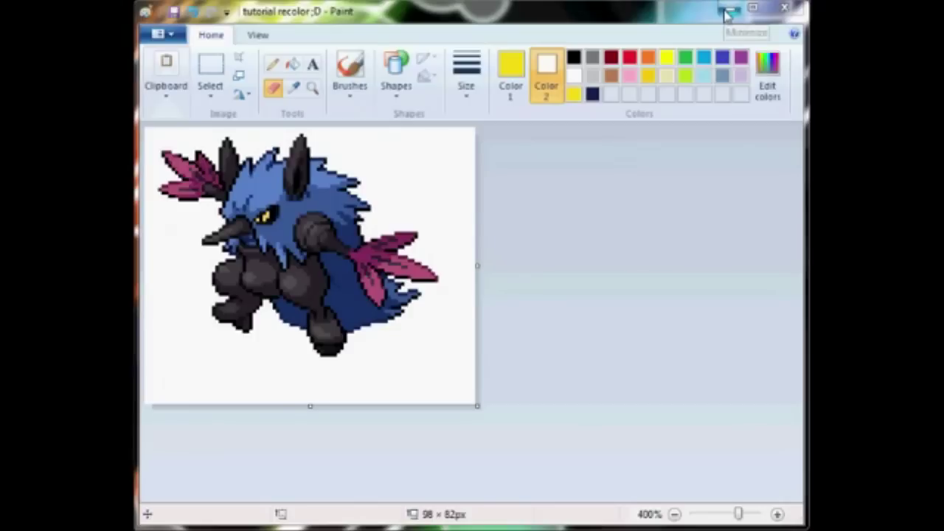
Bring the sprite's GIMP window forward, choose the selection tool and zoom in on Shiftry.
left_click(317, 529)
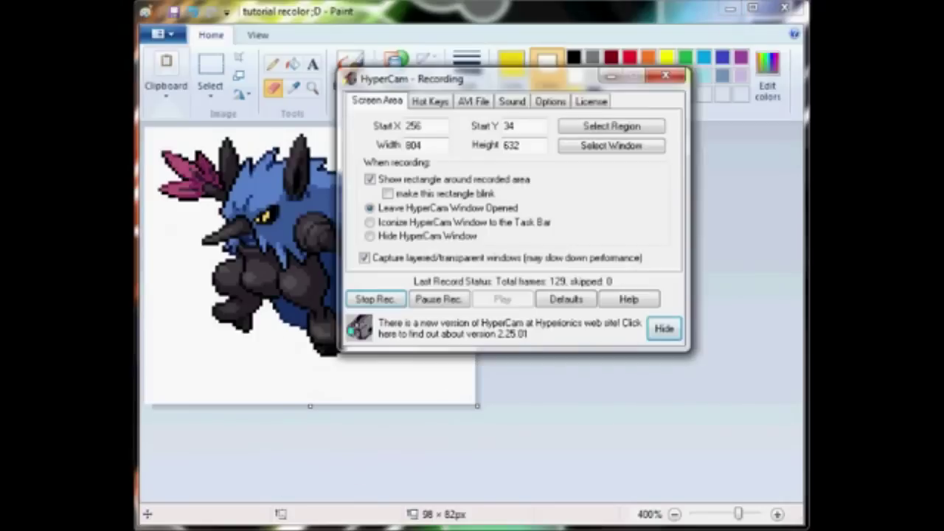
left_click(439, 300)
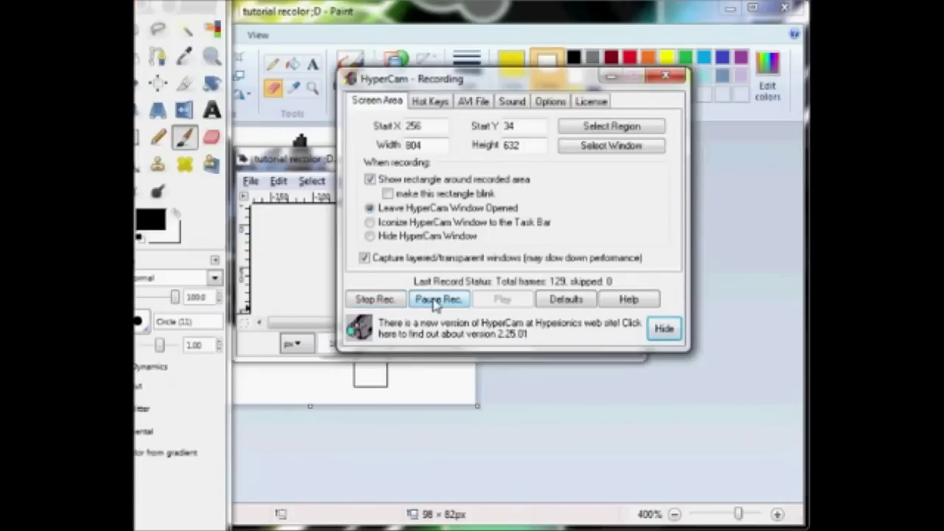
left_click(439, 300)
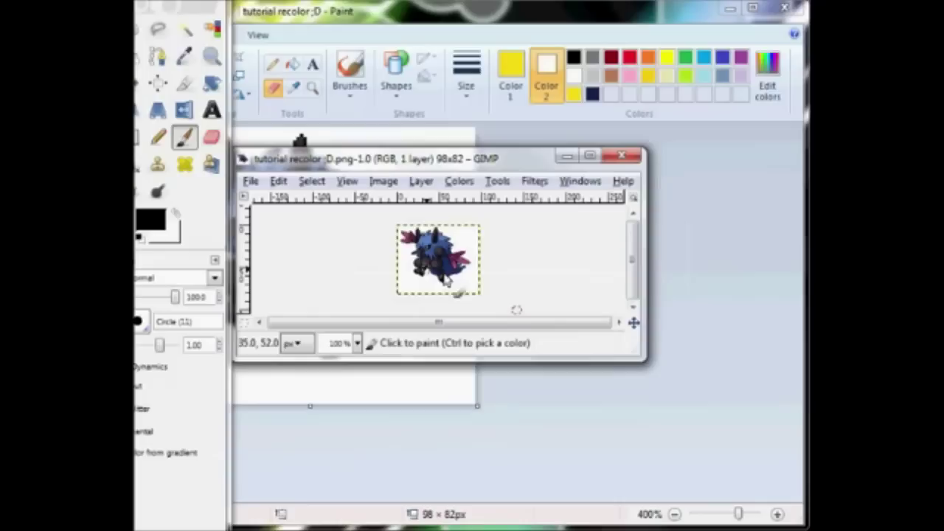
left_click(186, 31)
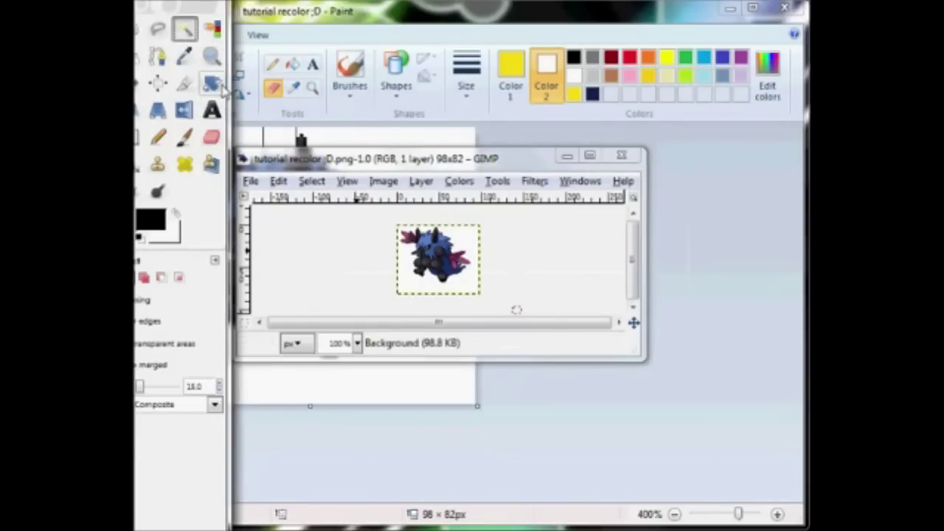
left_click(211, 57)
left_click(449, 261)
left_click(449, 262)
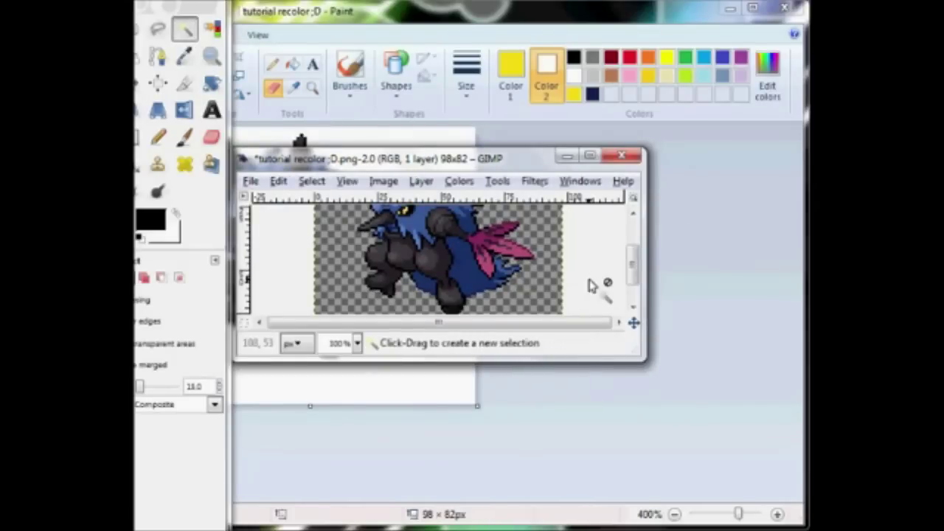
scroll(522, 290, "up", 3)
scroll(522, 290, "down", 3)
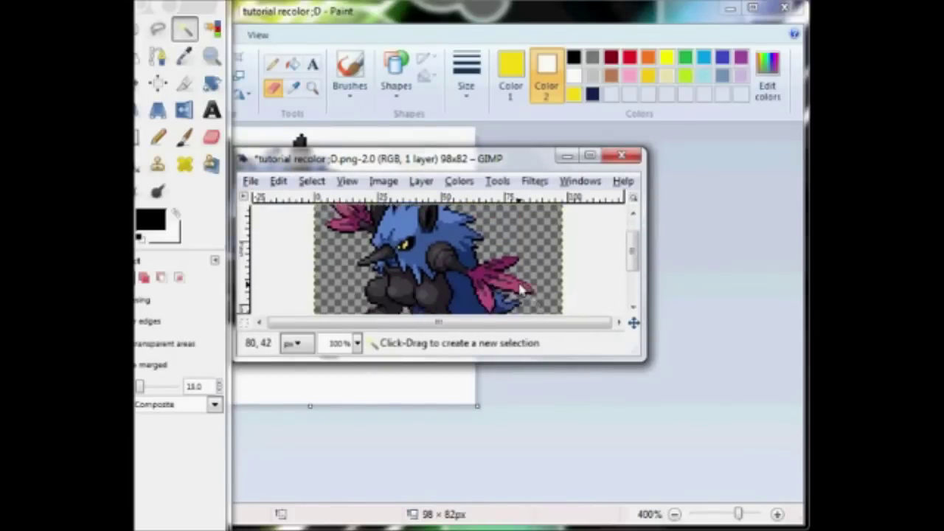
Zealous-crop the image to 83×66, then close it, saving tutorial recolor ;D.png.
left_click(397, 185)
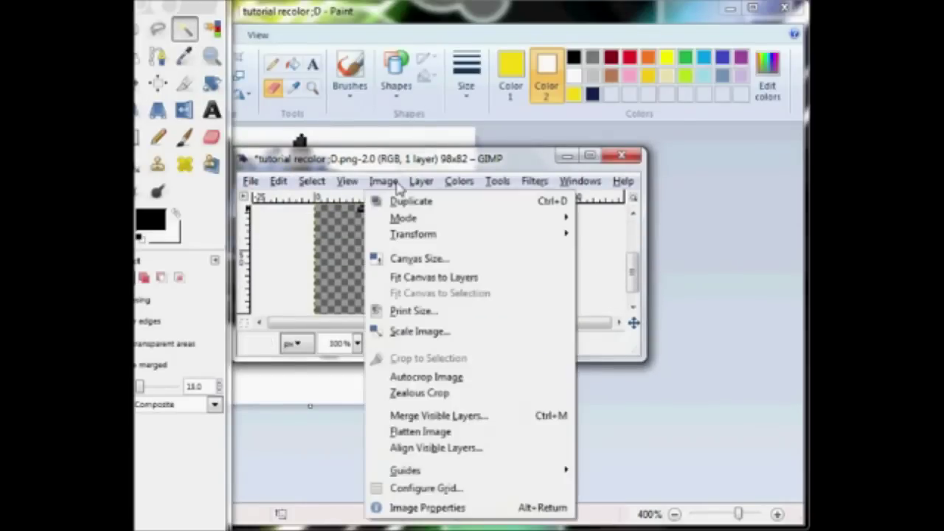
left_click(468, 390)
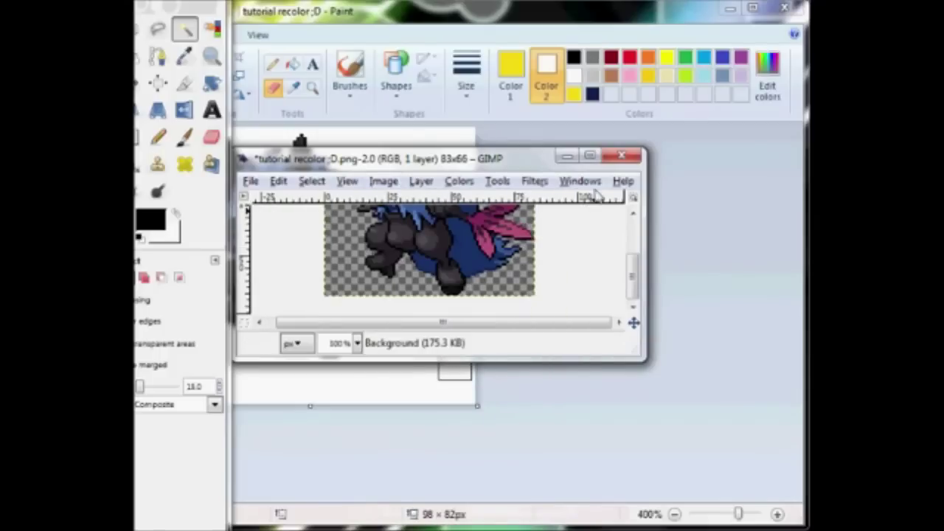
left_click(622, 156)
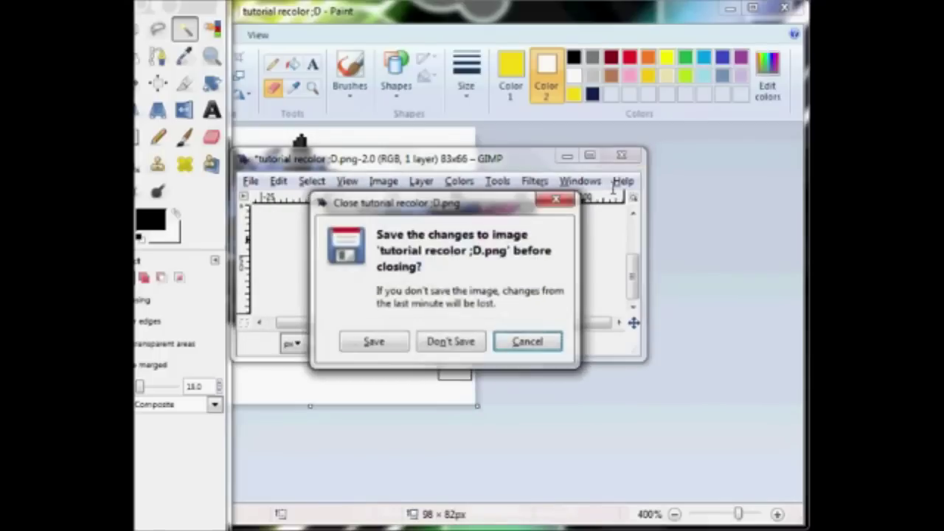
left_click(394, 348)
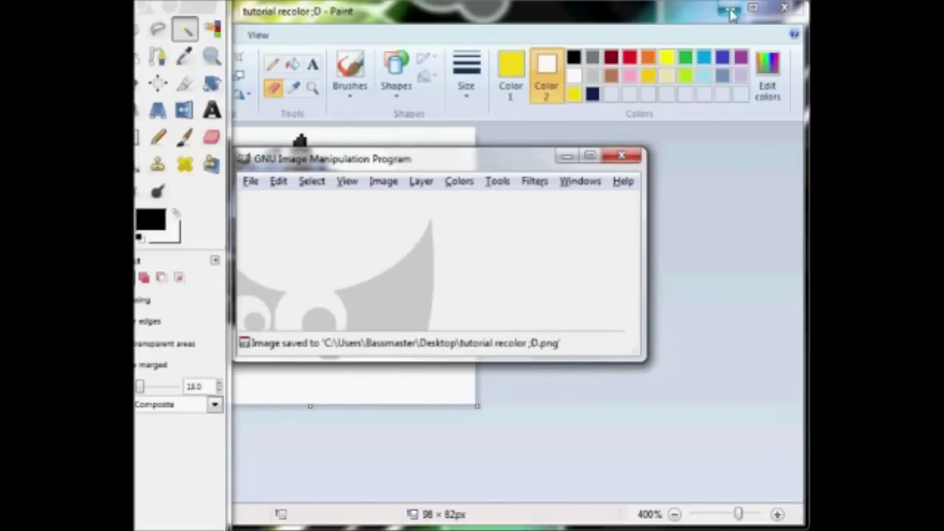
left_click(615, 157)
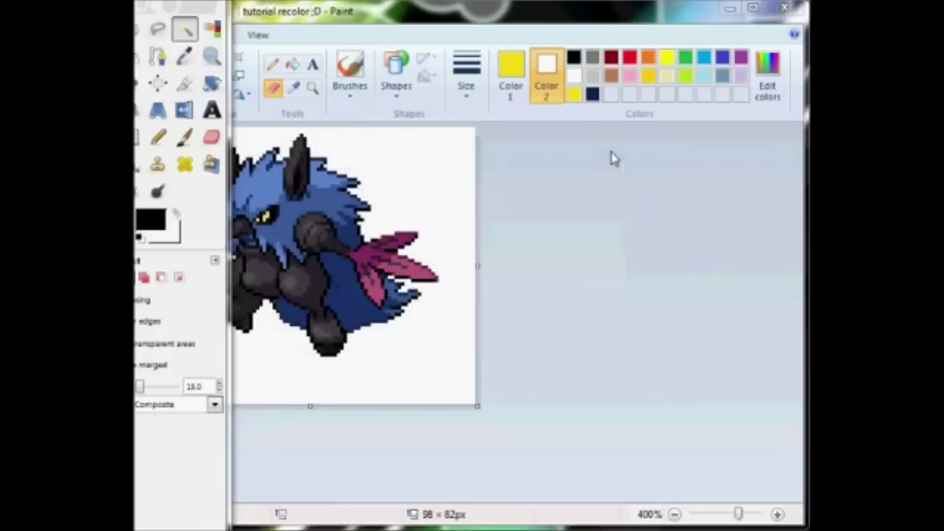